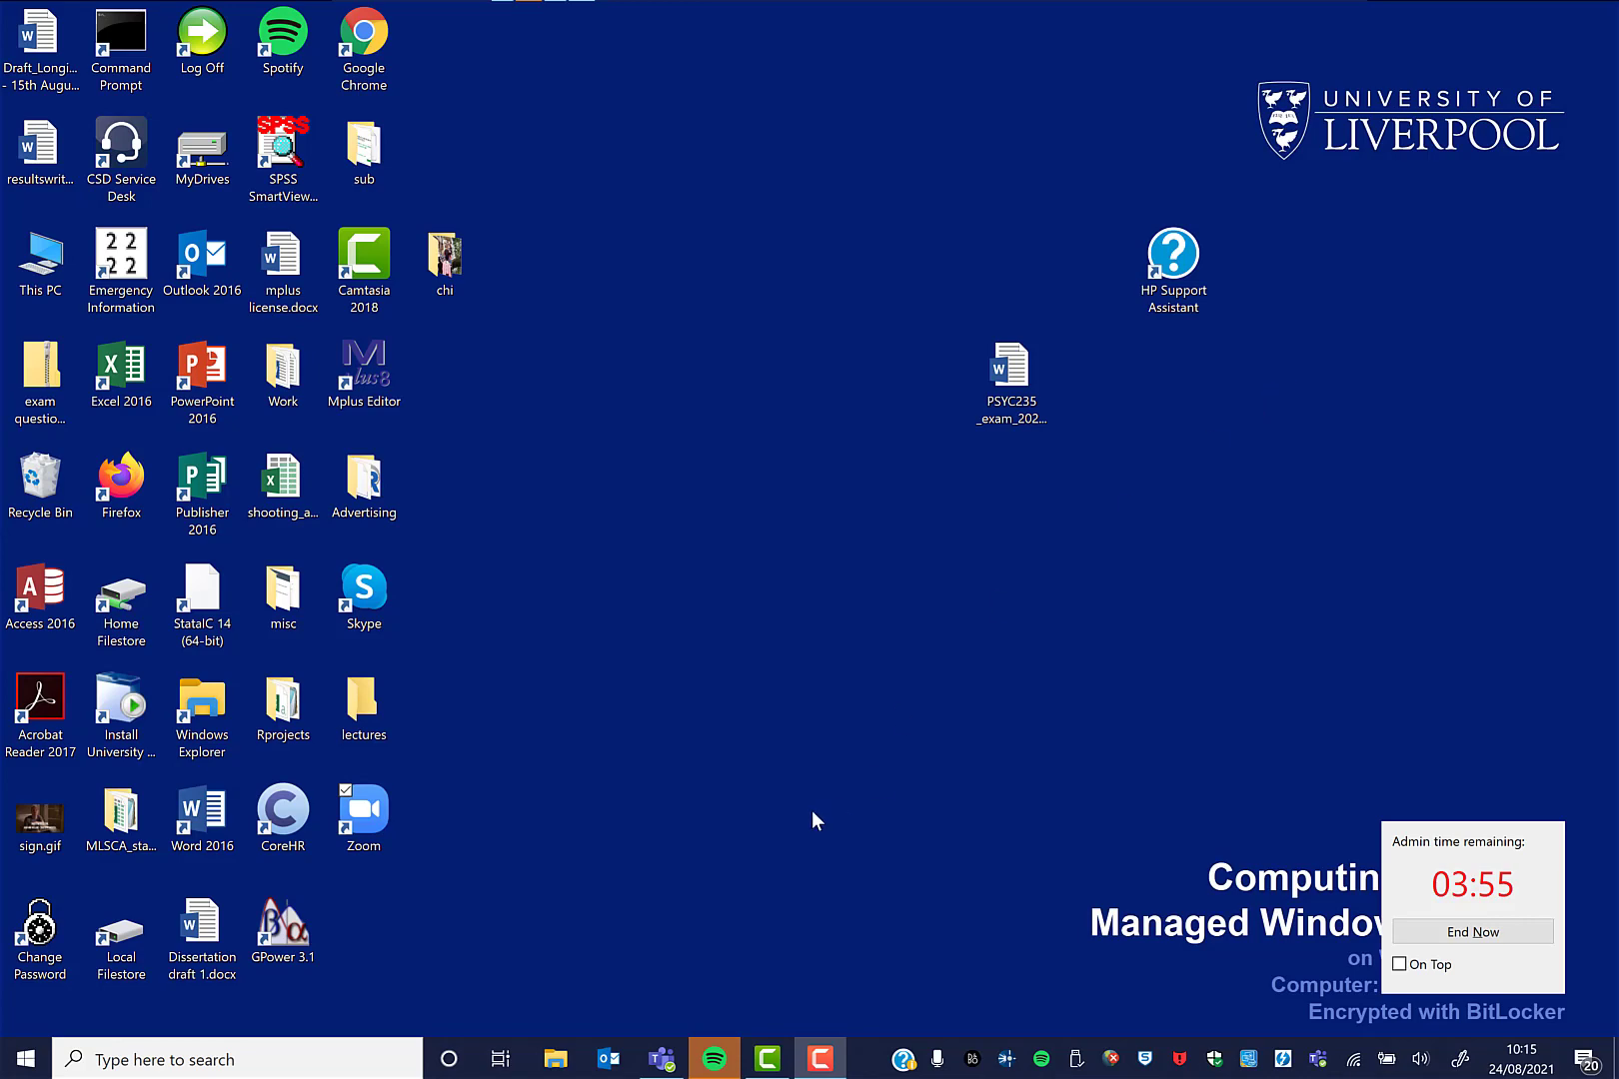
Search Windows for 'sp' and launch IBM SPSS Statistics 25 from Best match.
left_click(351, 1040)
type("sp")
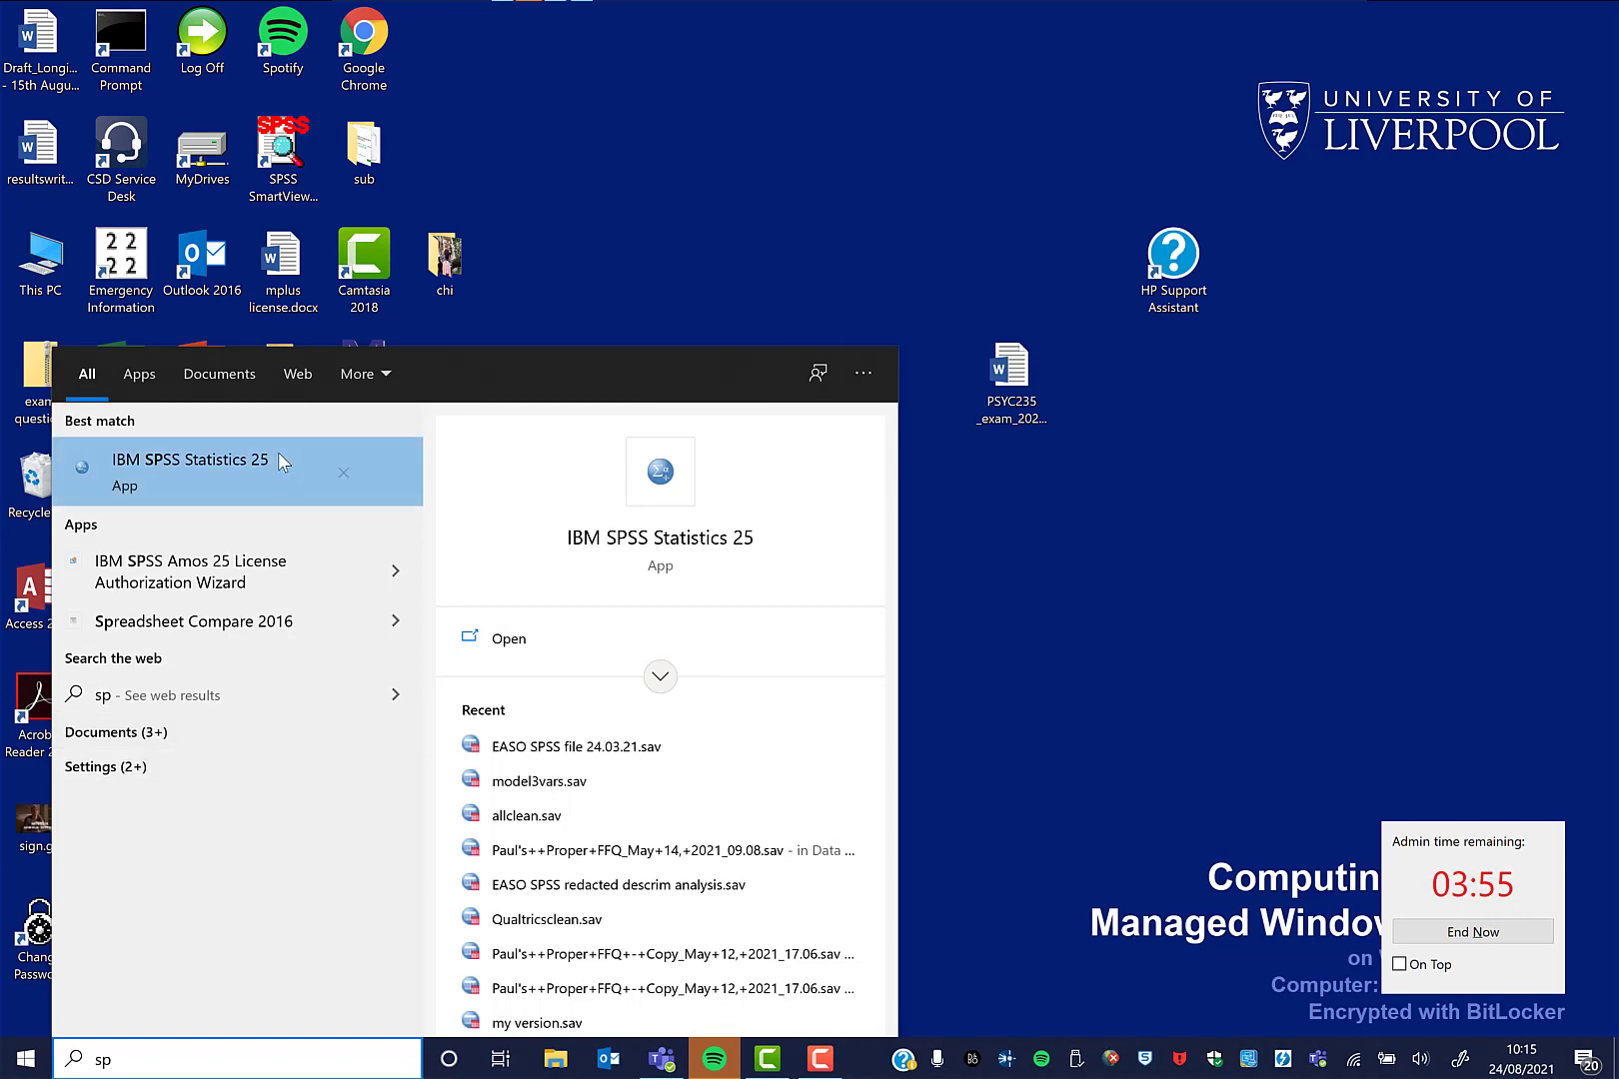
left_click(277, 455)
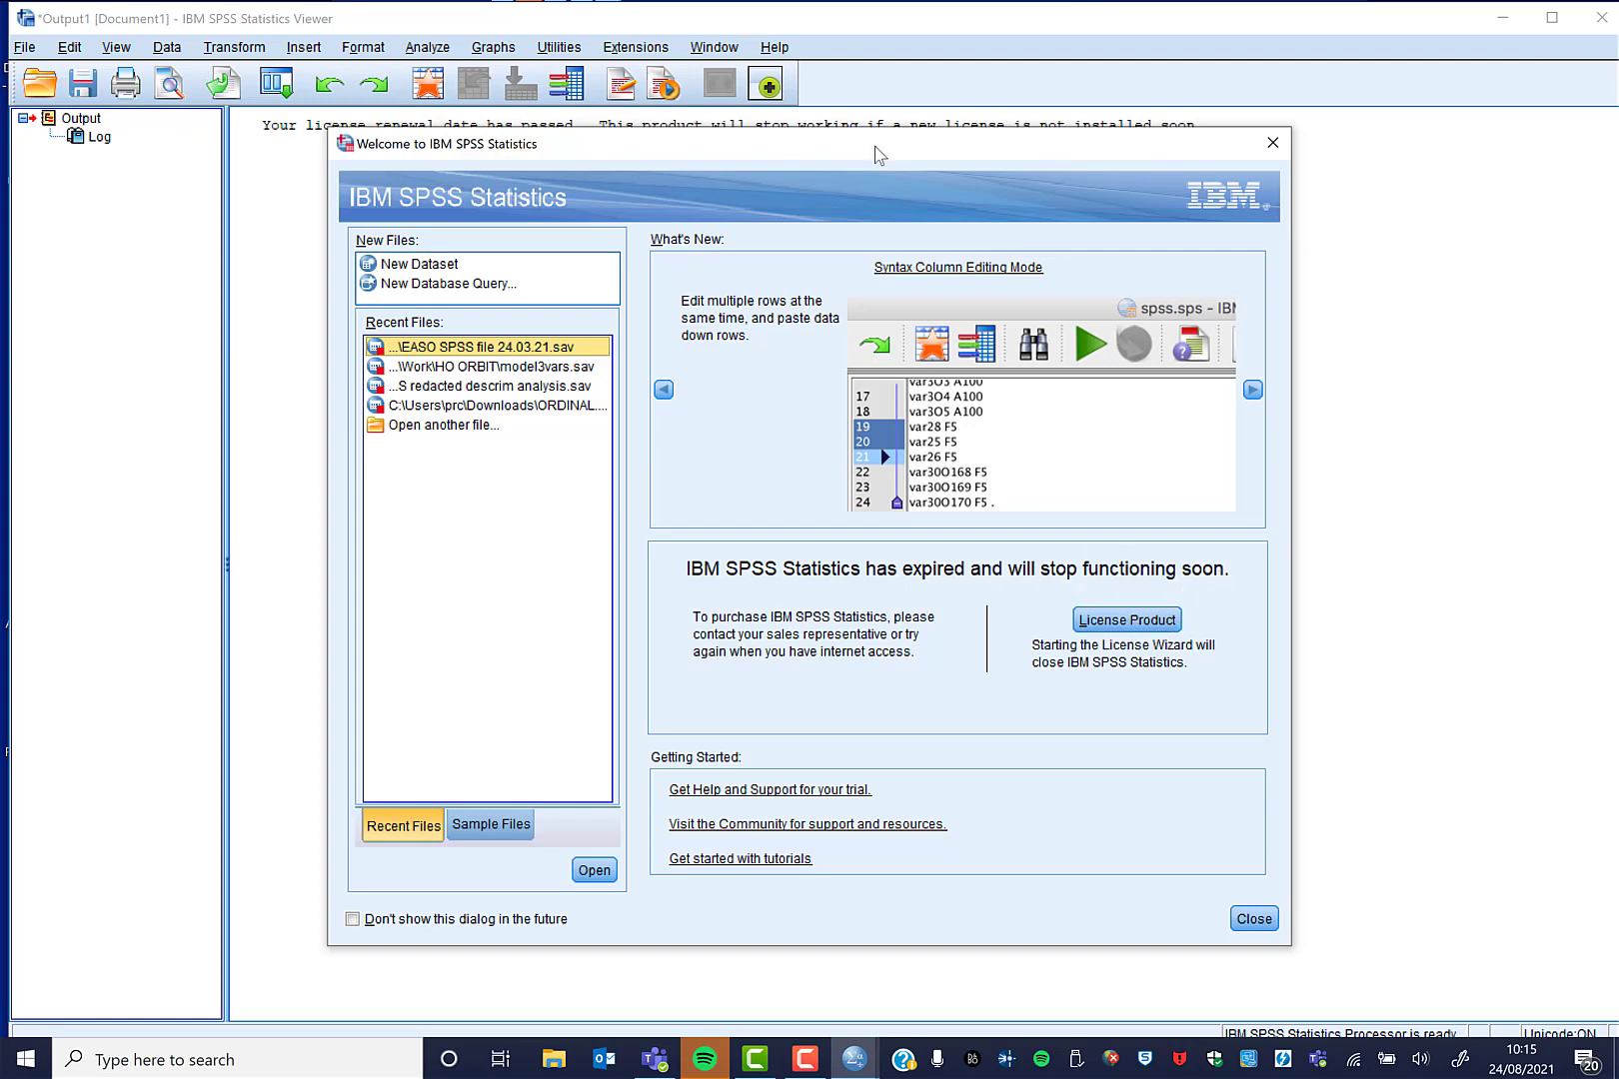
left_click_drag(874, 150, 842, 231)
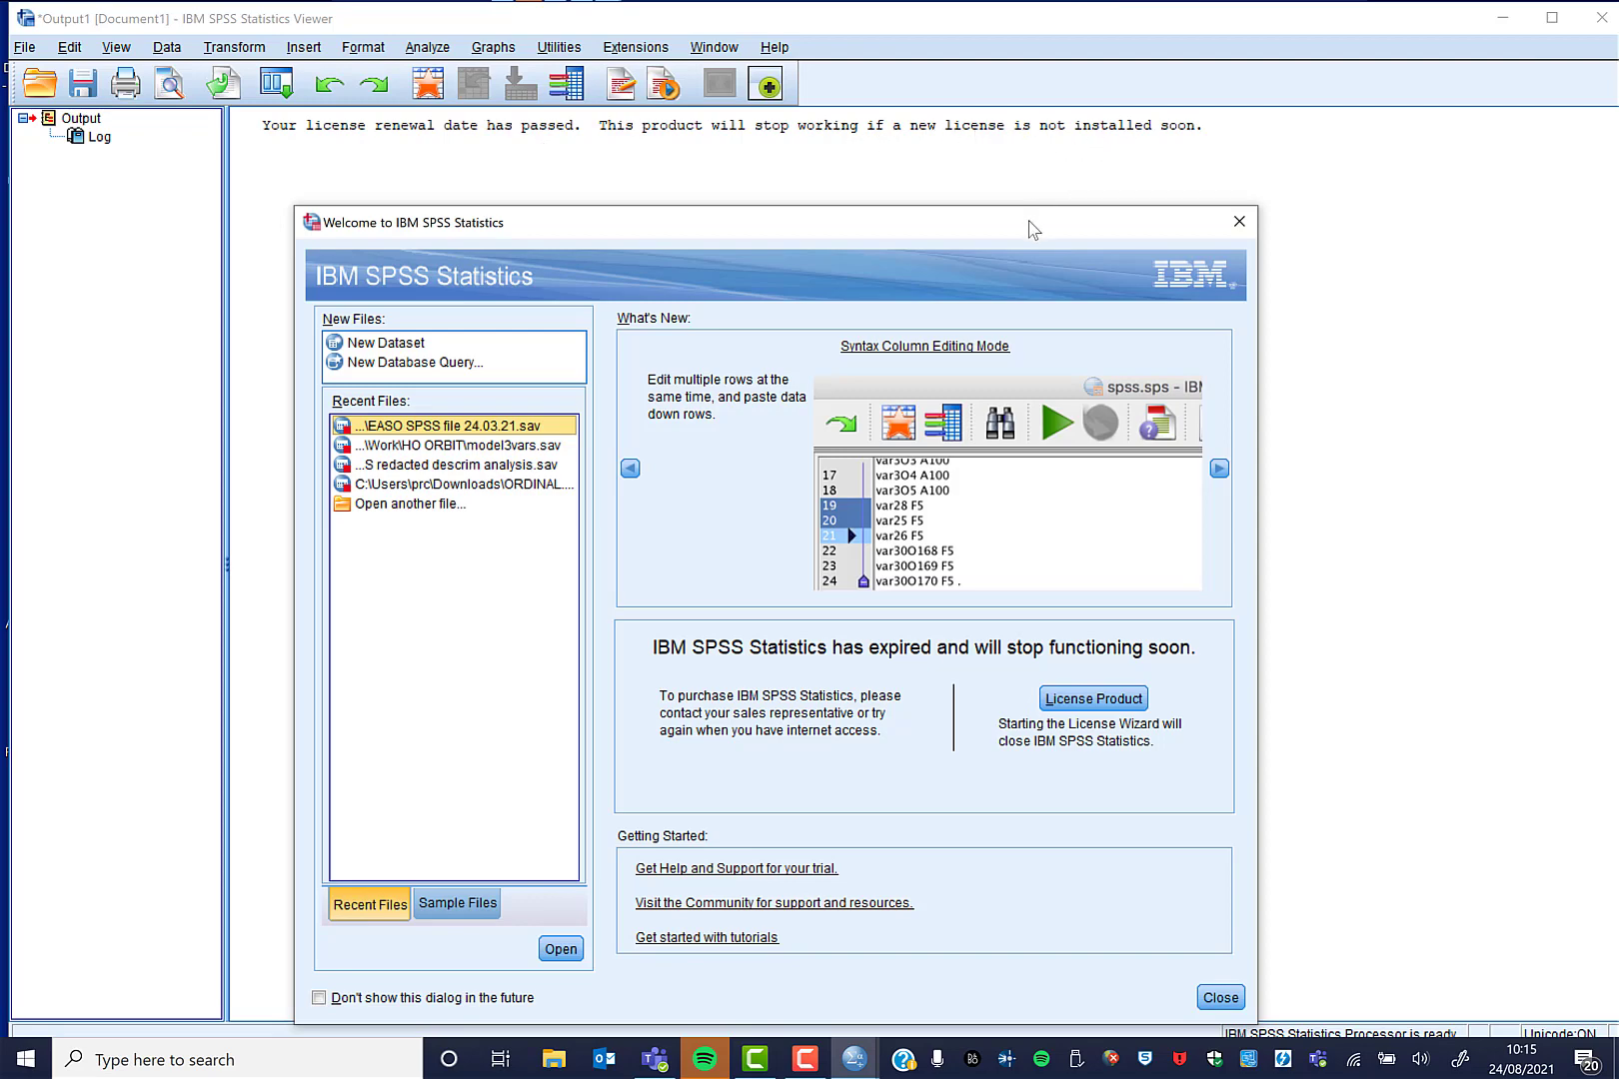
left_click_drag(1029, 227, 1071, 113)
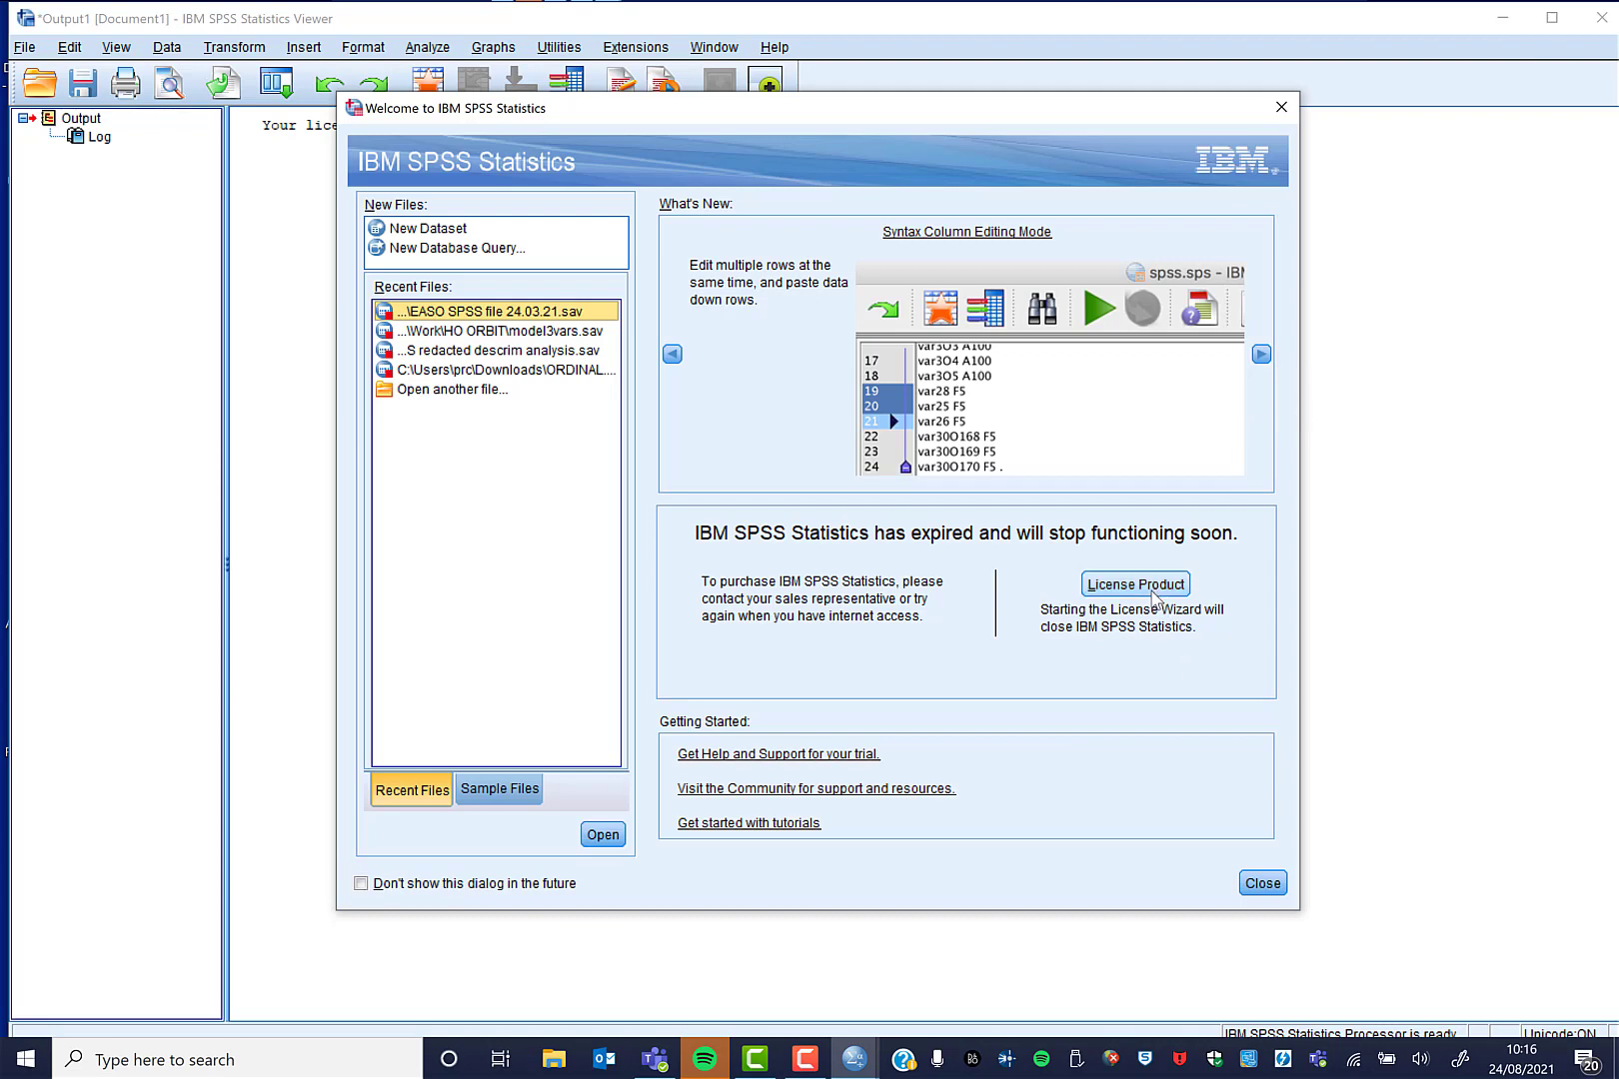
Dismiss the SPSS welcome dialog and licence-expired warning, then search Windows for 'spss'.
left_click(1281, 108)
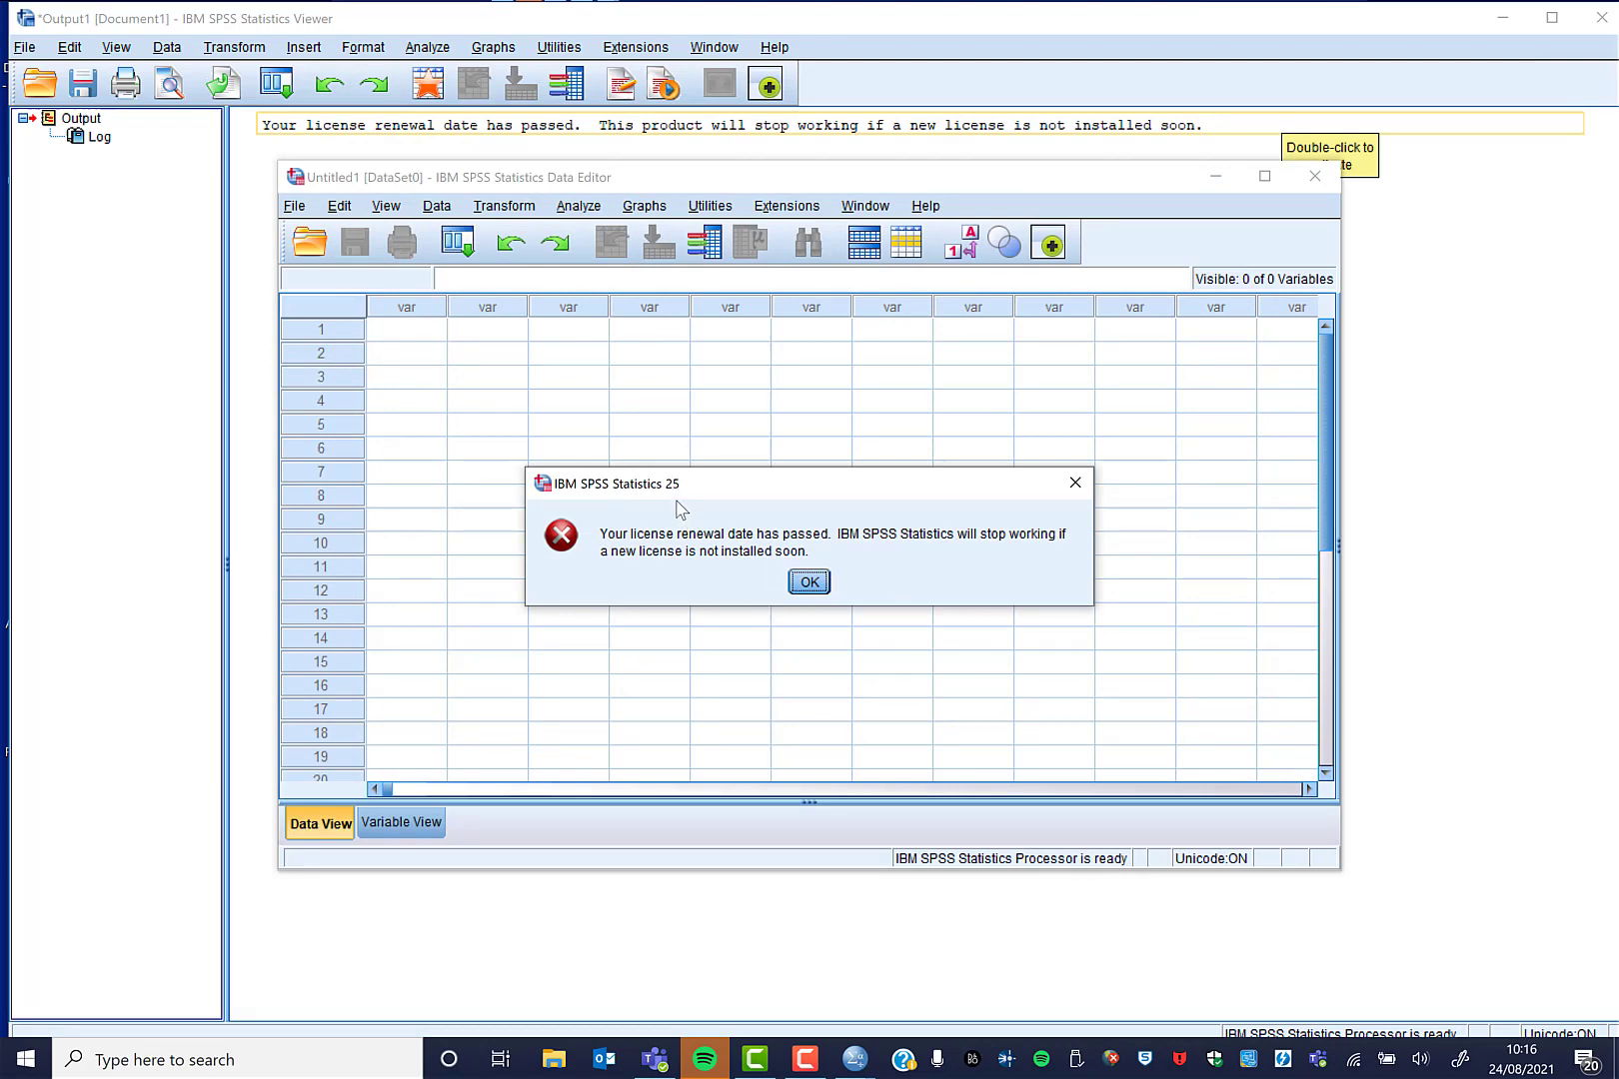
left_click(811, 583)
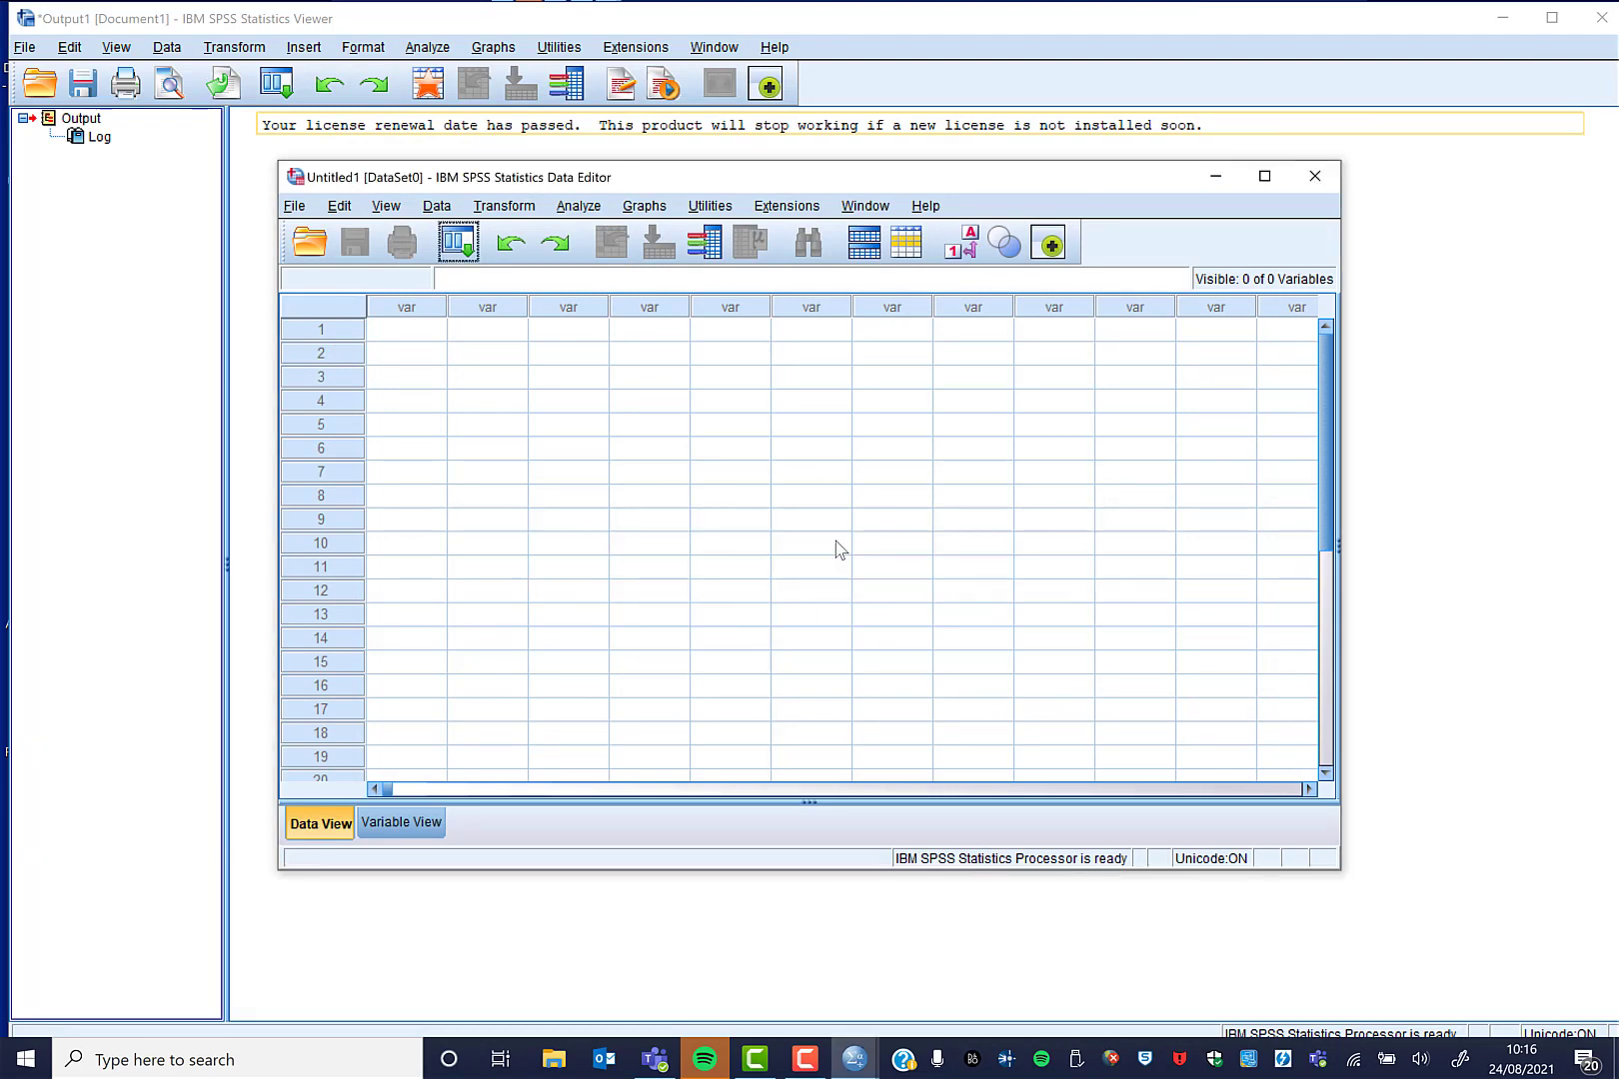
left_click(212, 1063)
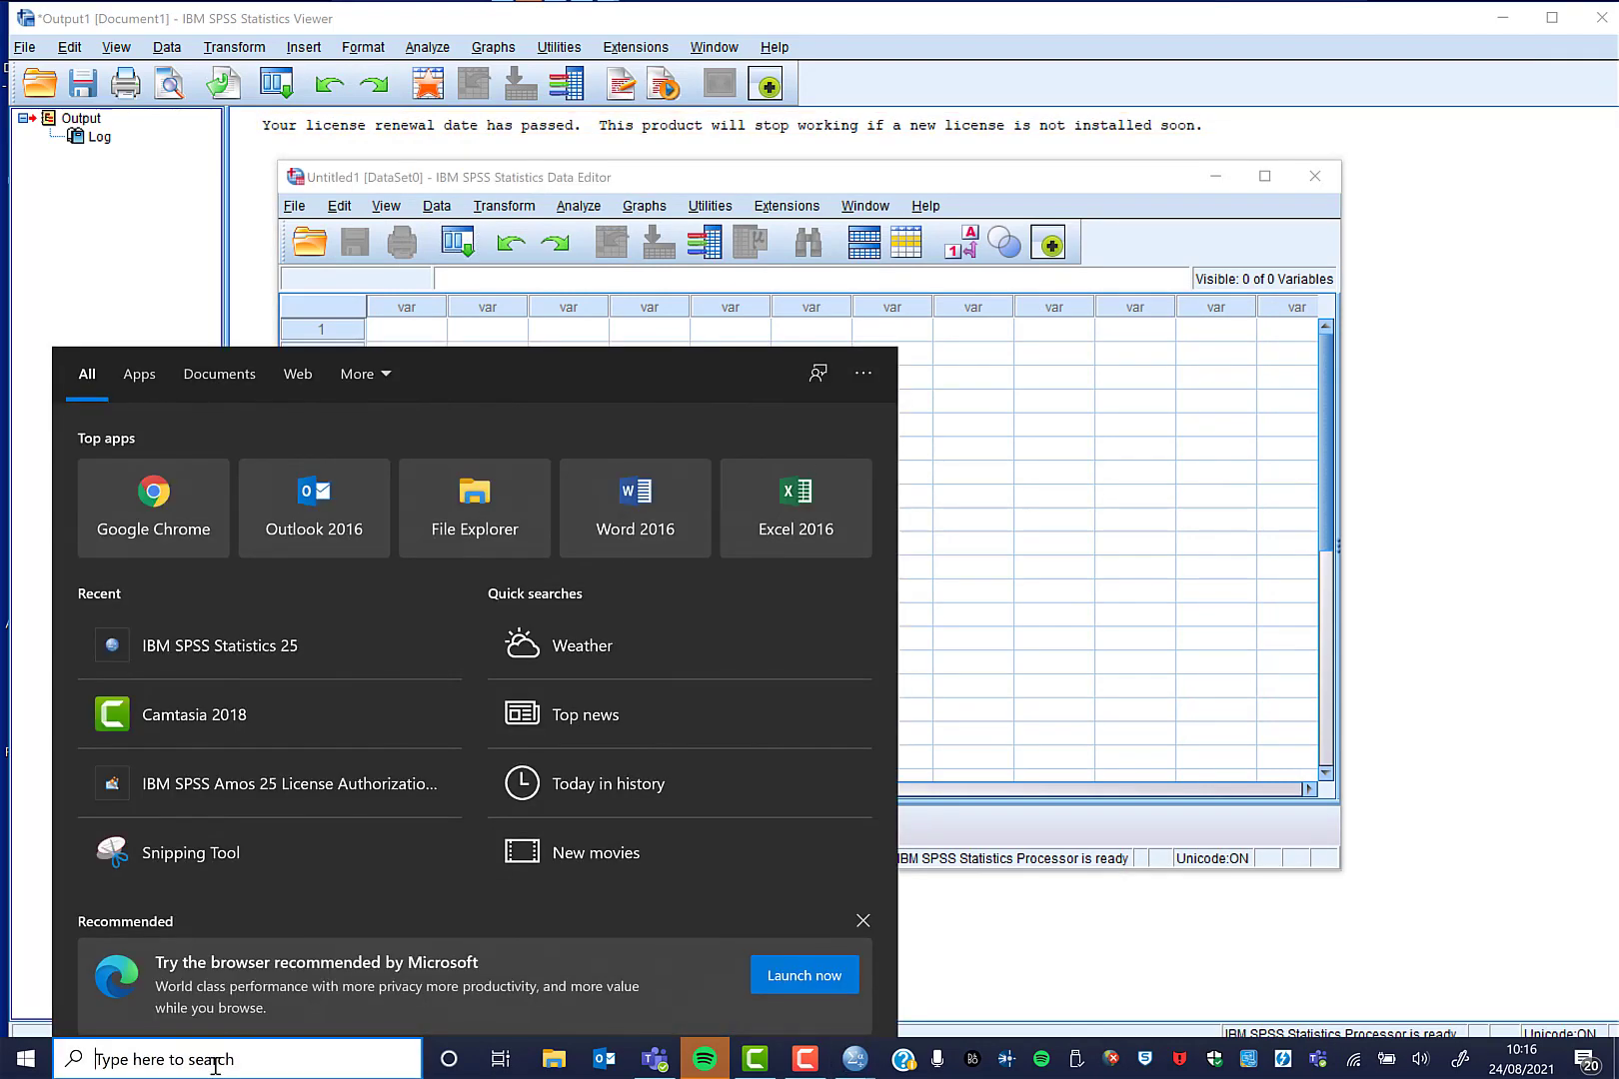
type("spss")
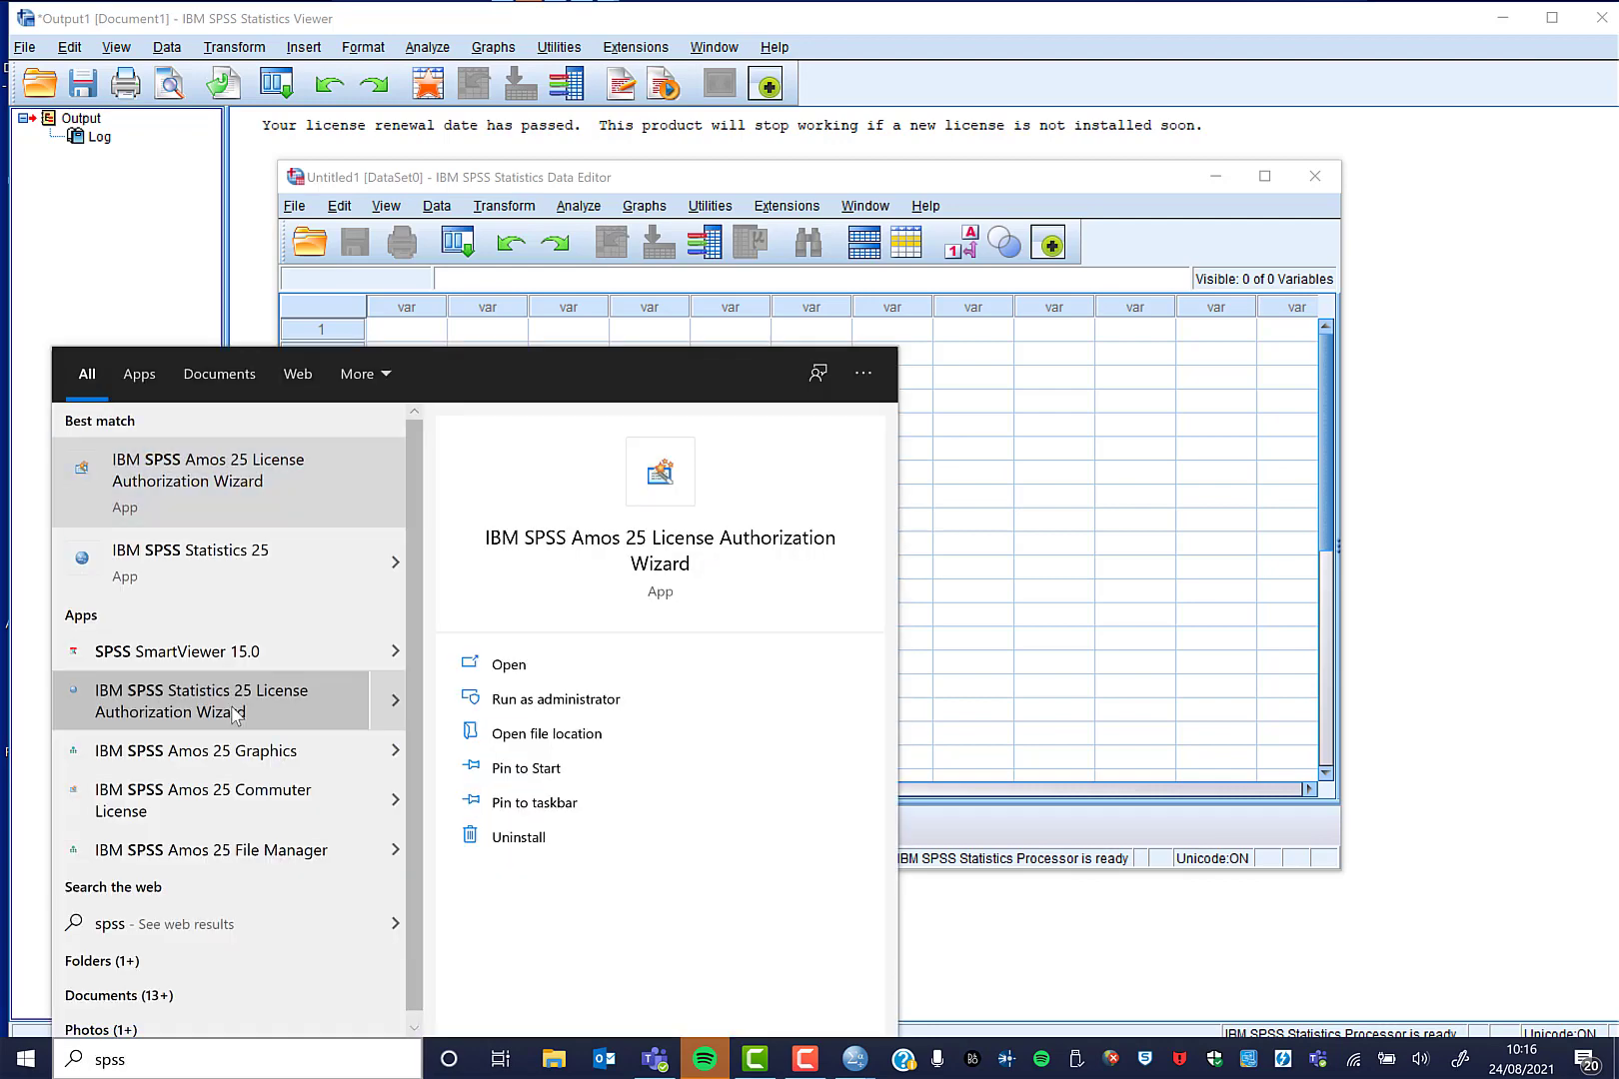
Run the SPSS 25 License Authorization Wizard through License Status and Product Authorization to Enter Codes.
left_click(232, 713)
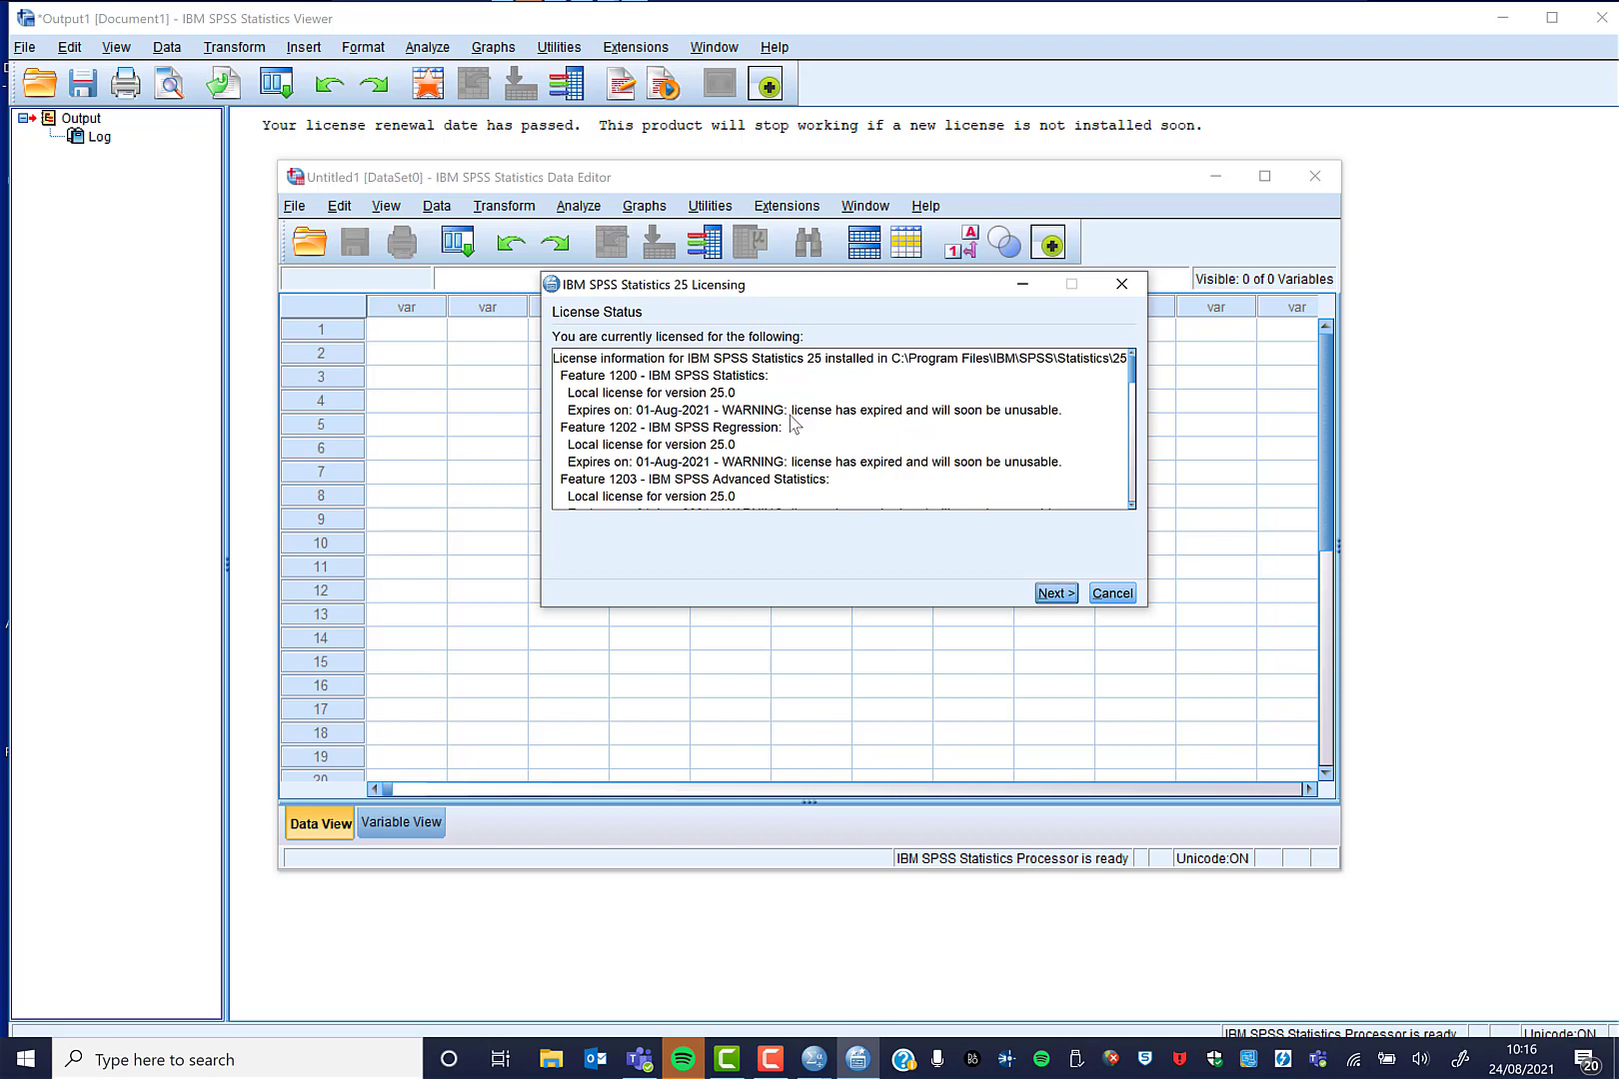
scroll(924, 473, "down", 9)
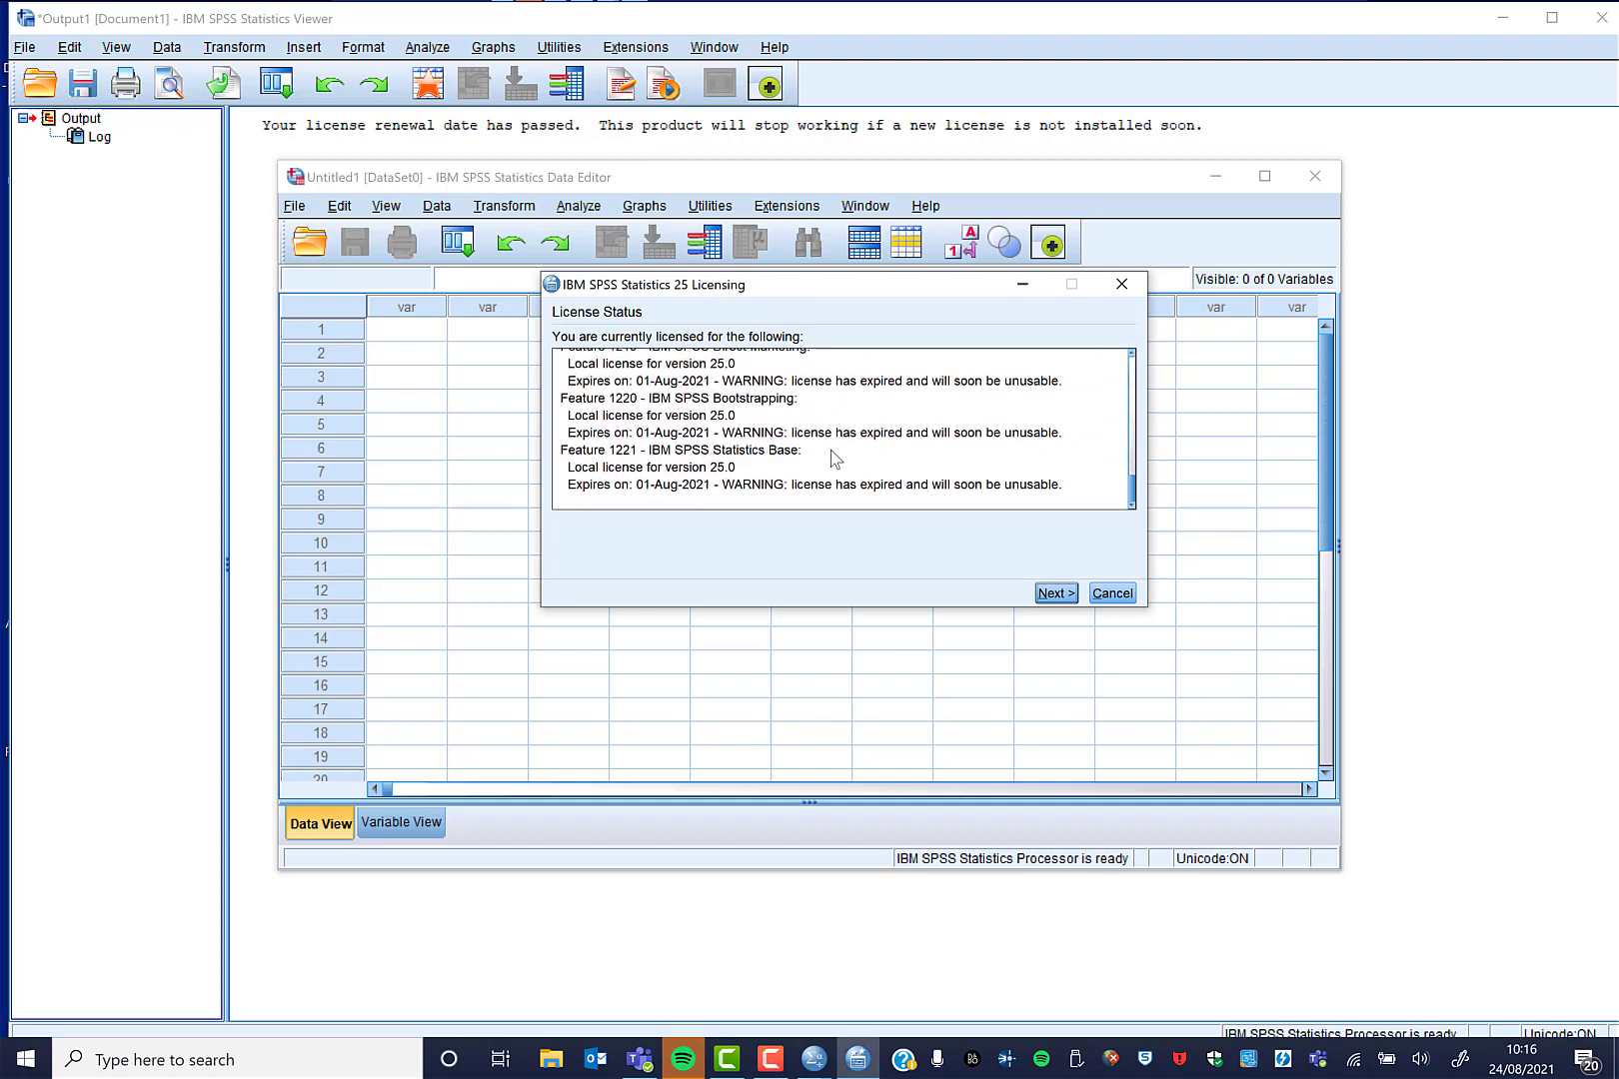
left_click(1057, 594)
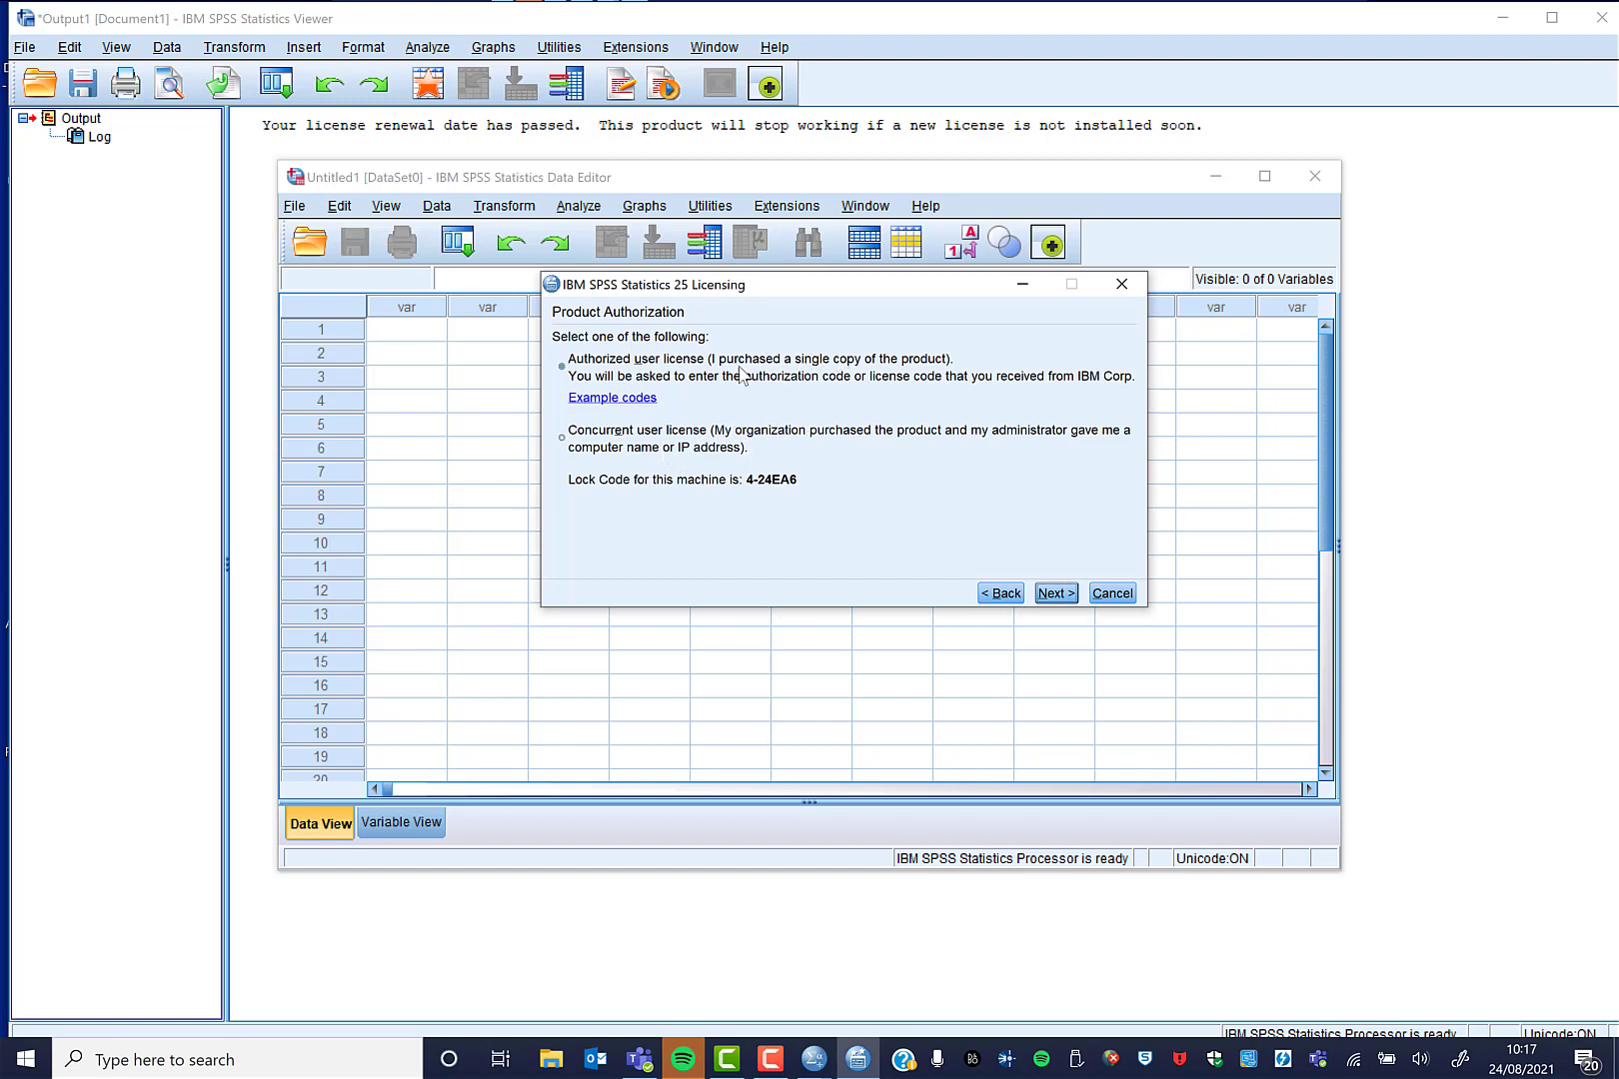
left_click(1055, 594)
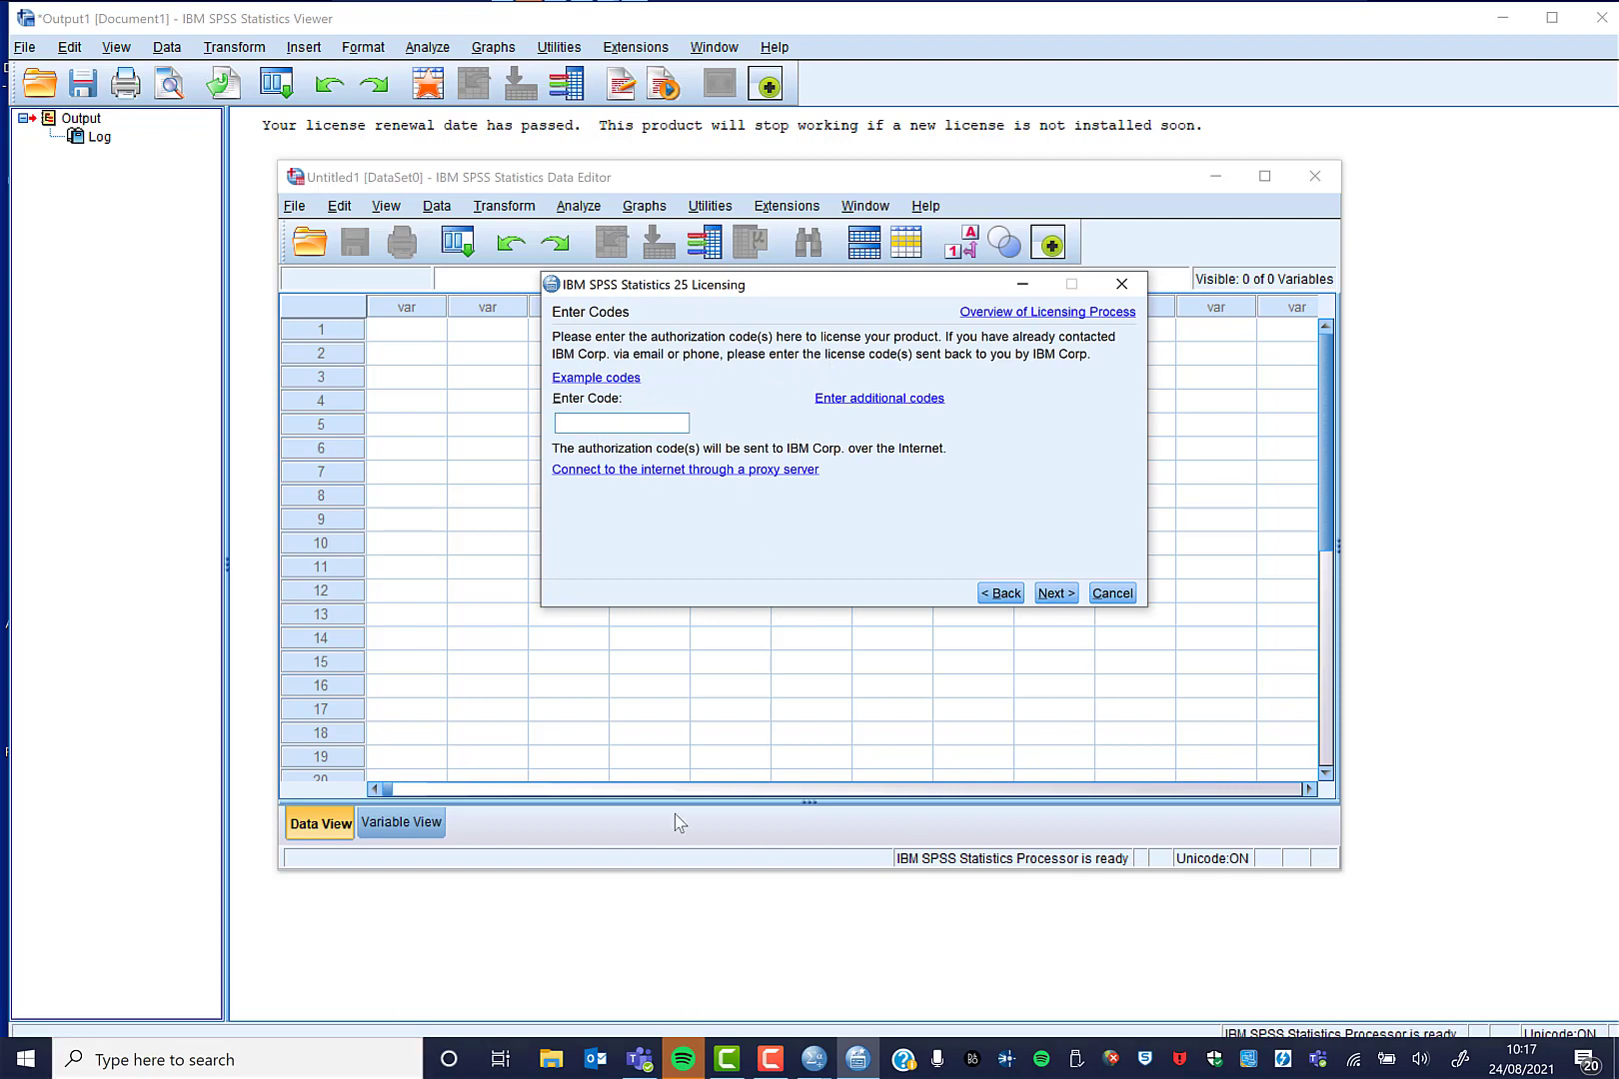
Sign in to the university staff intranet in Chrome.
left_click(310, 1065)
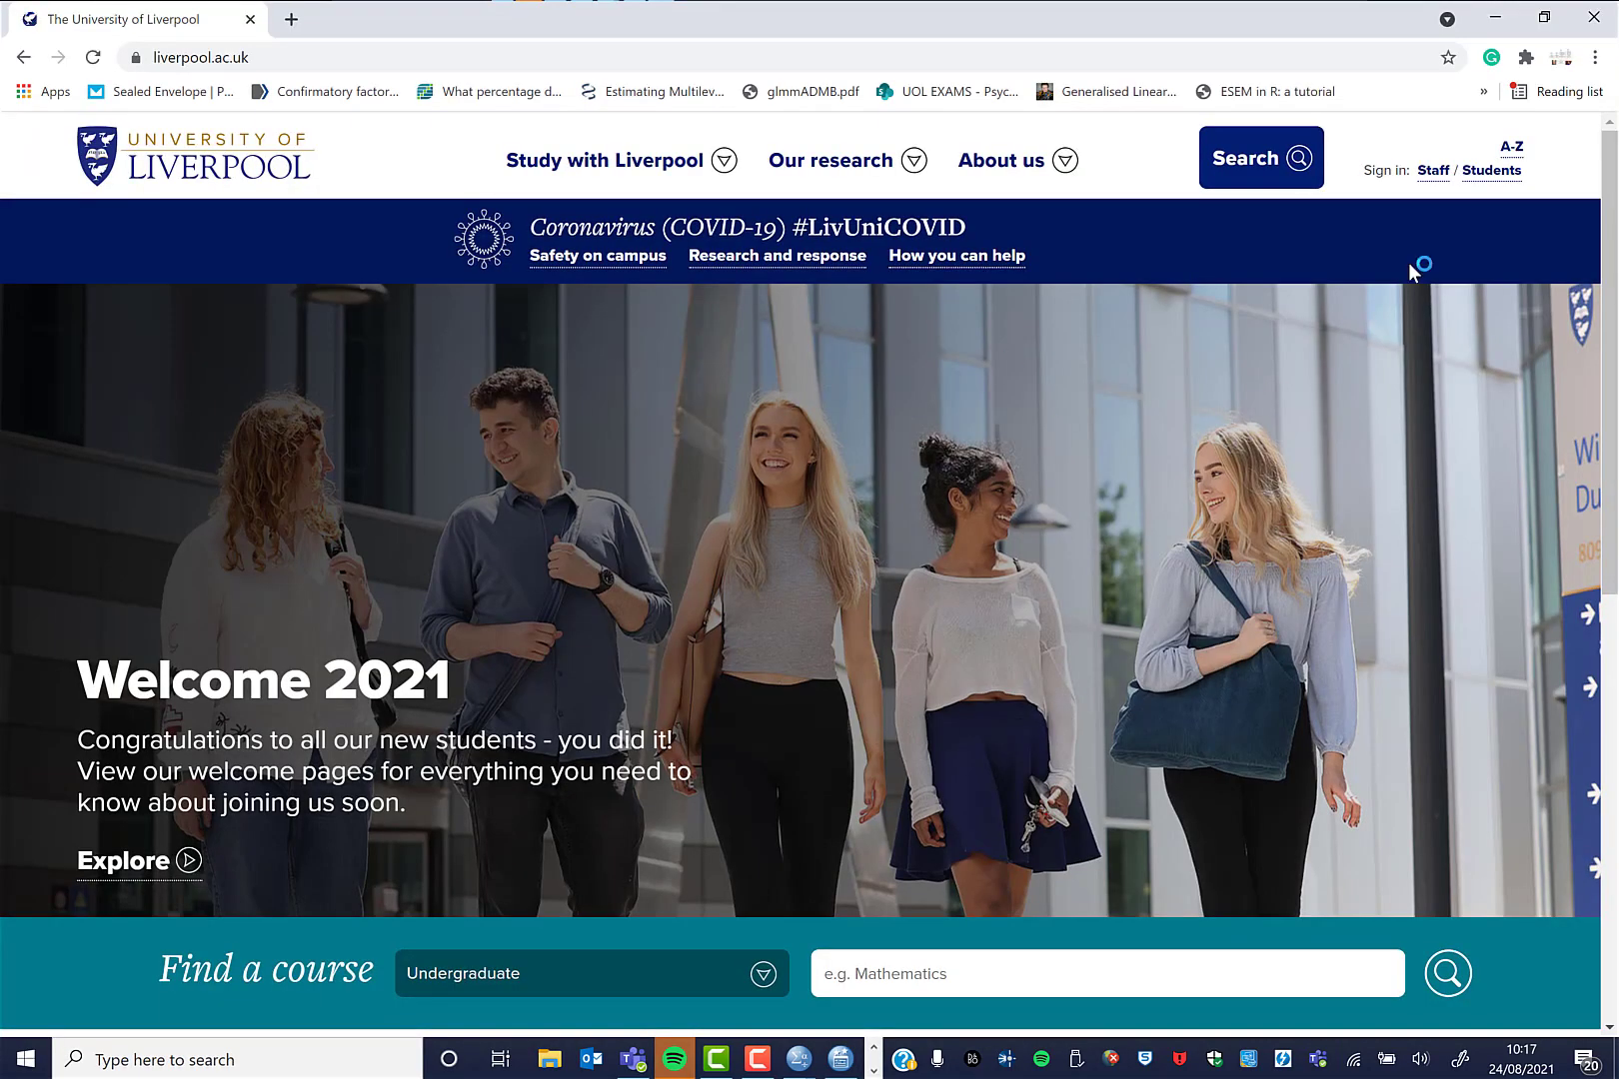
left_click(1435, 174)
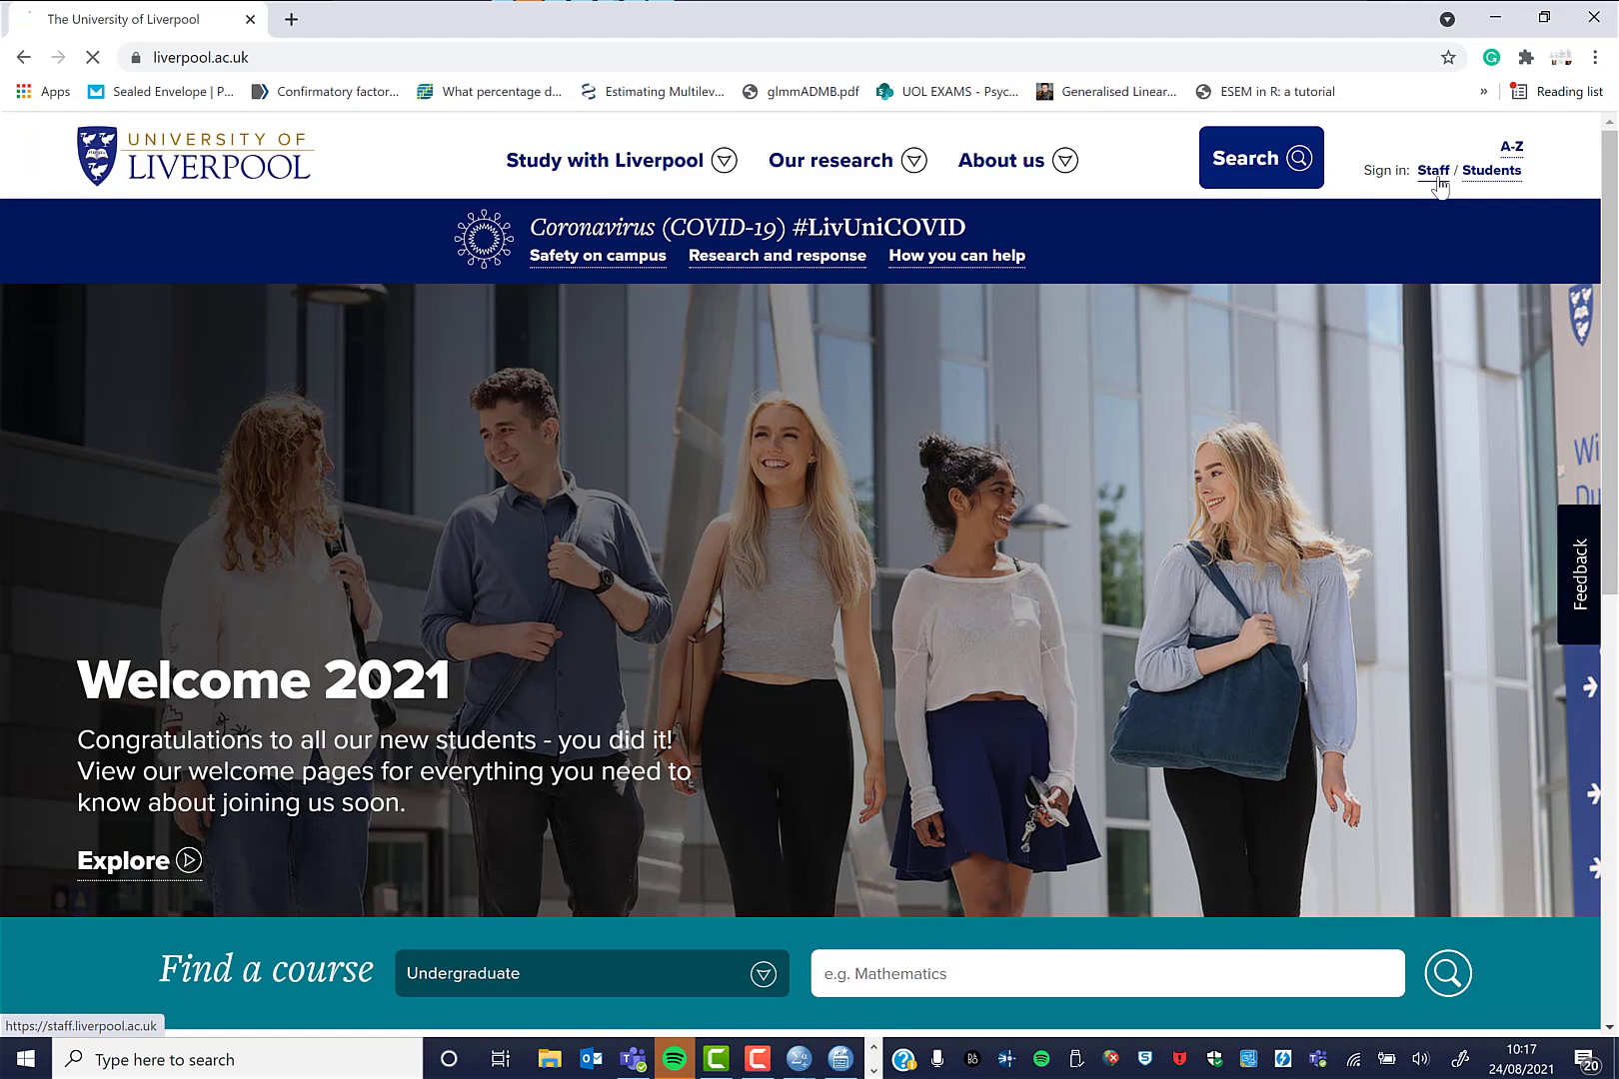
left_click(952, 569)
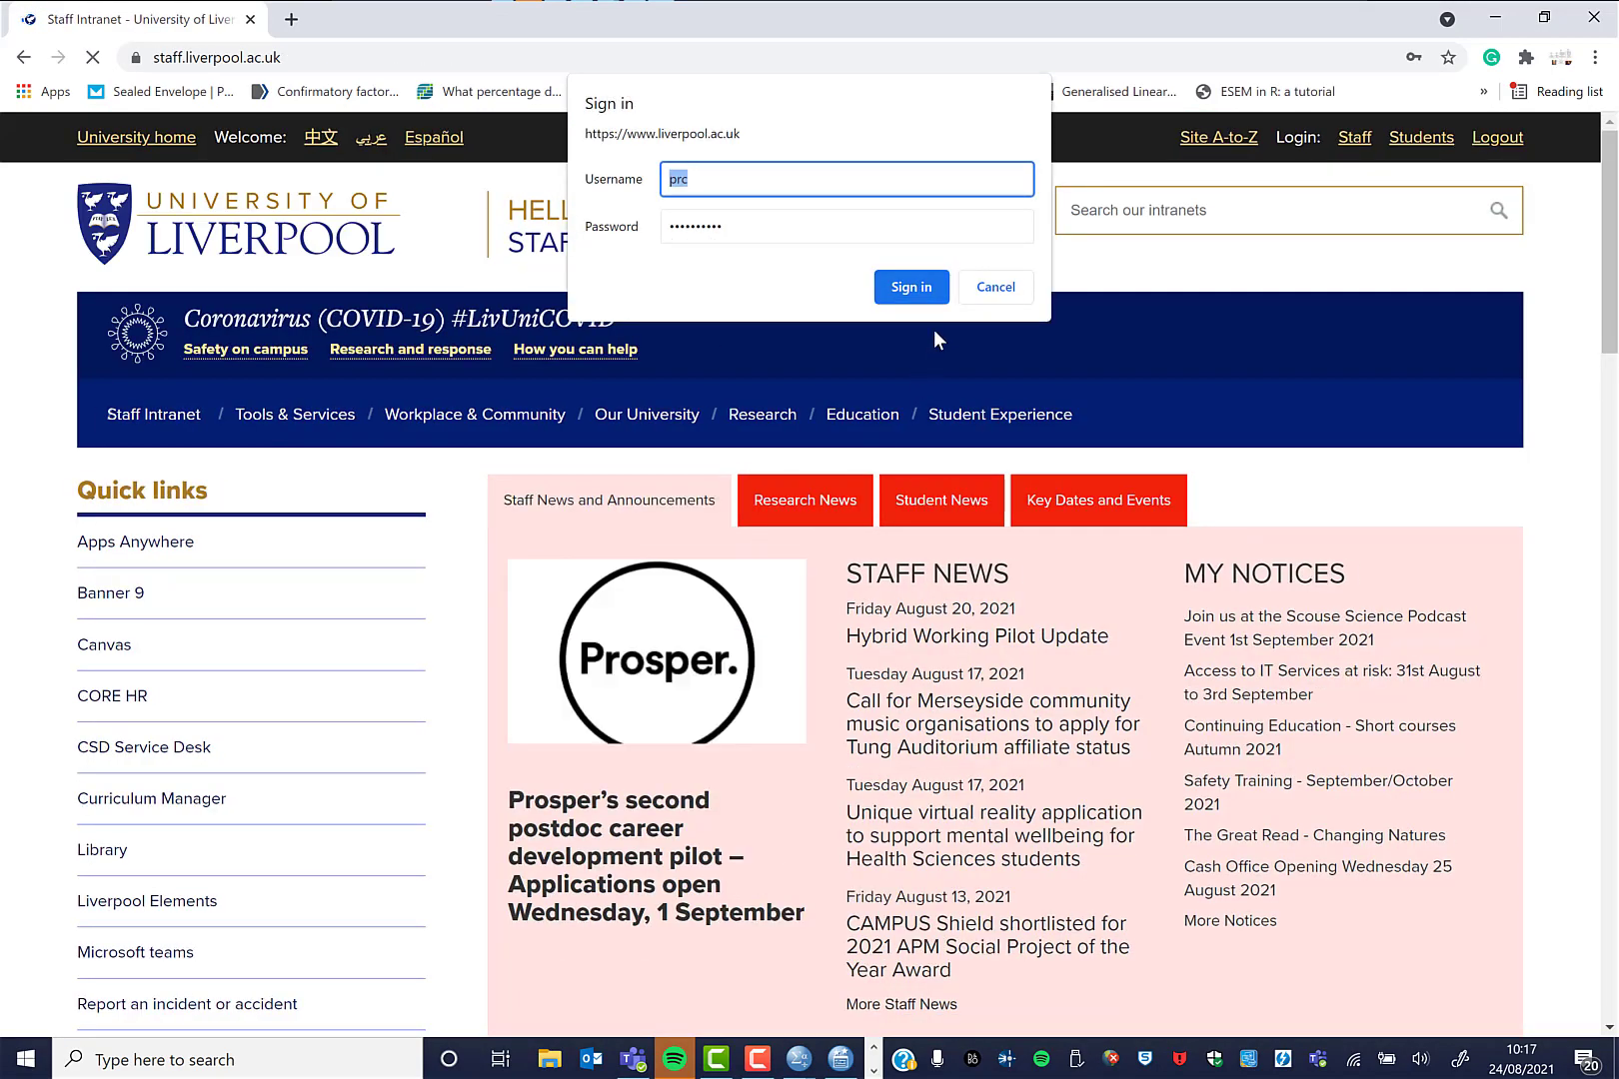
left_click(921, 289)
scroll(351, 495, "down", 5)
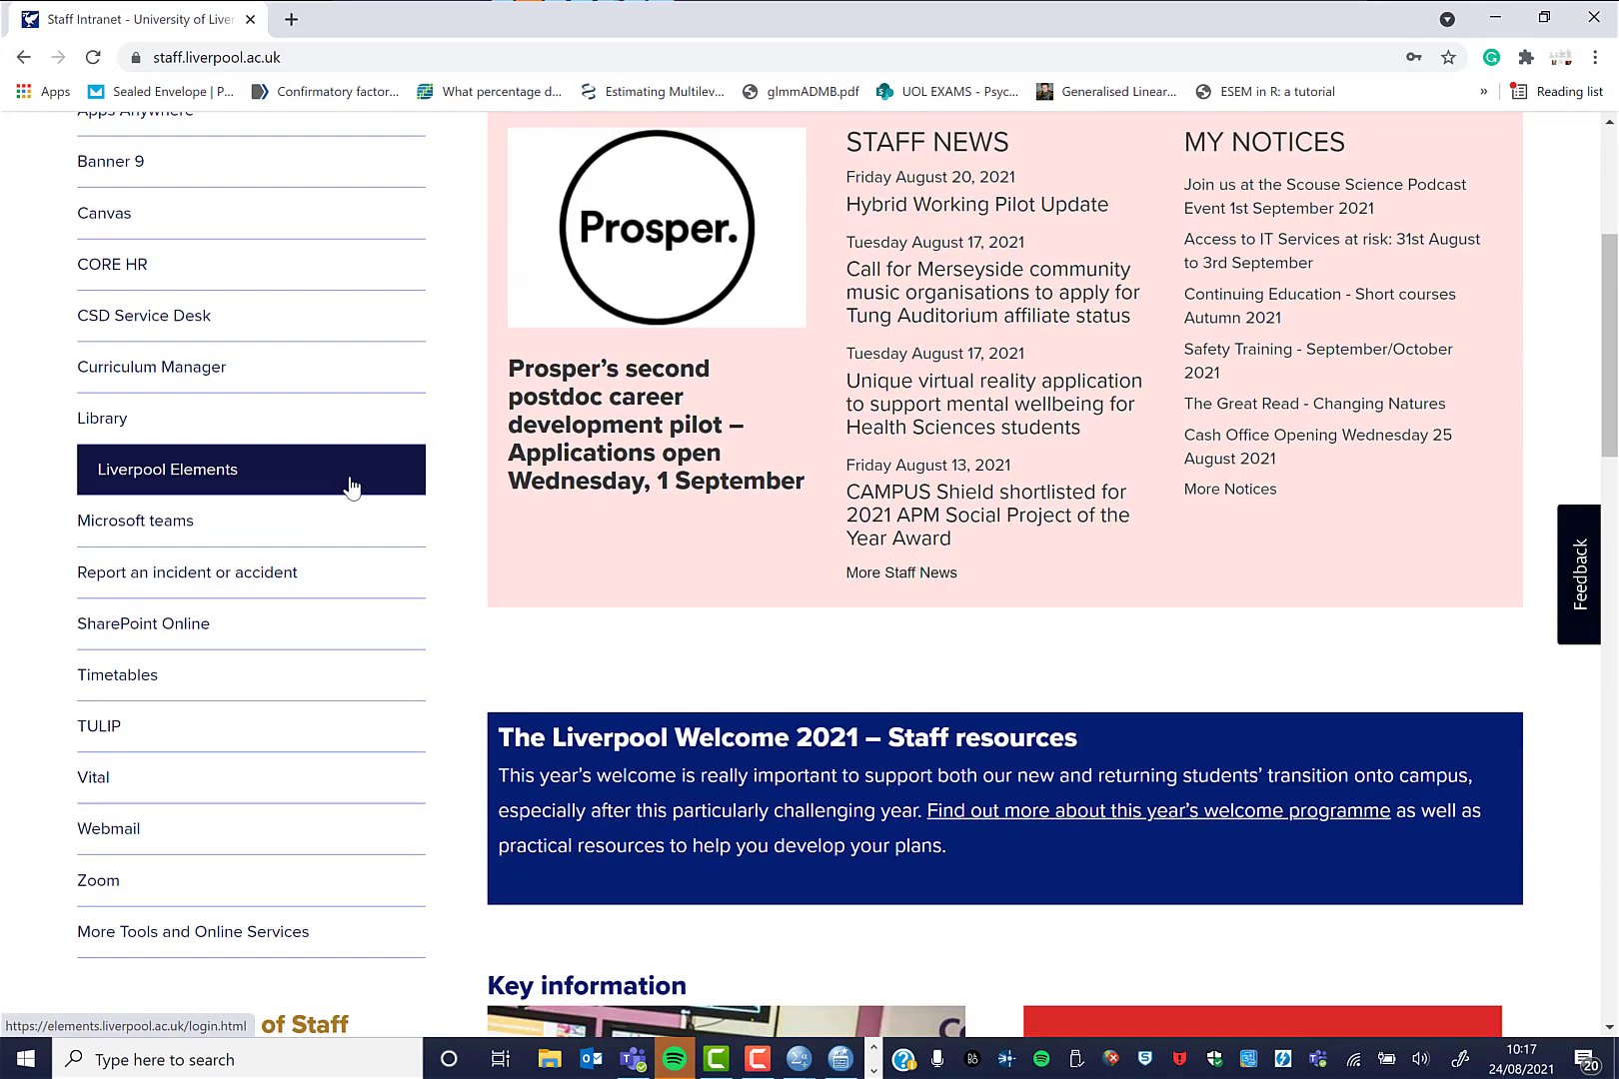
scroll(351, 495, "up", 5)
mouse_move(319, 563)
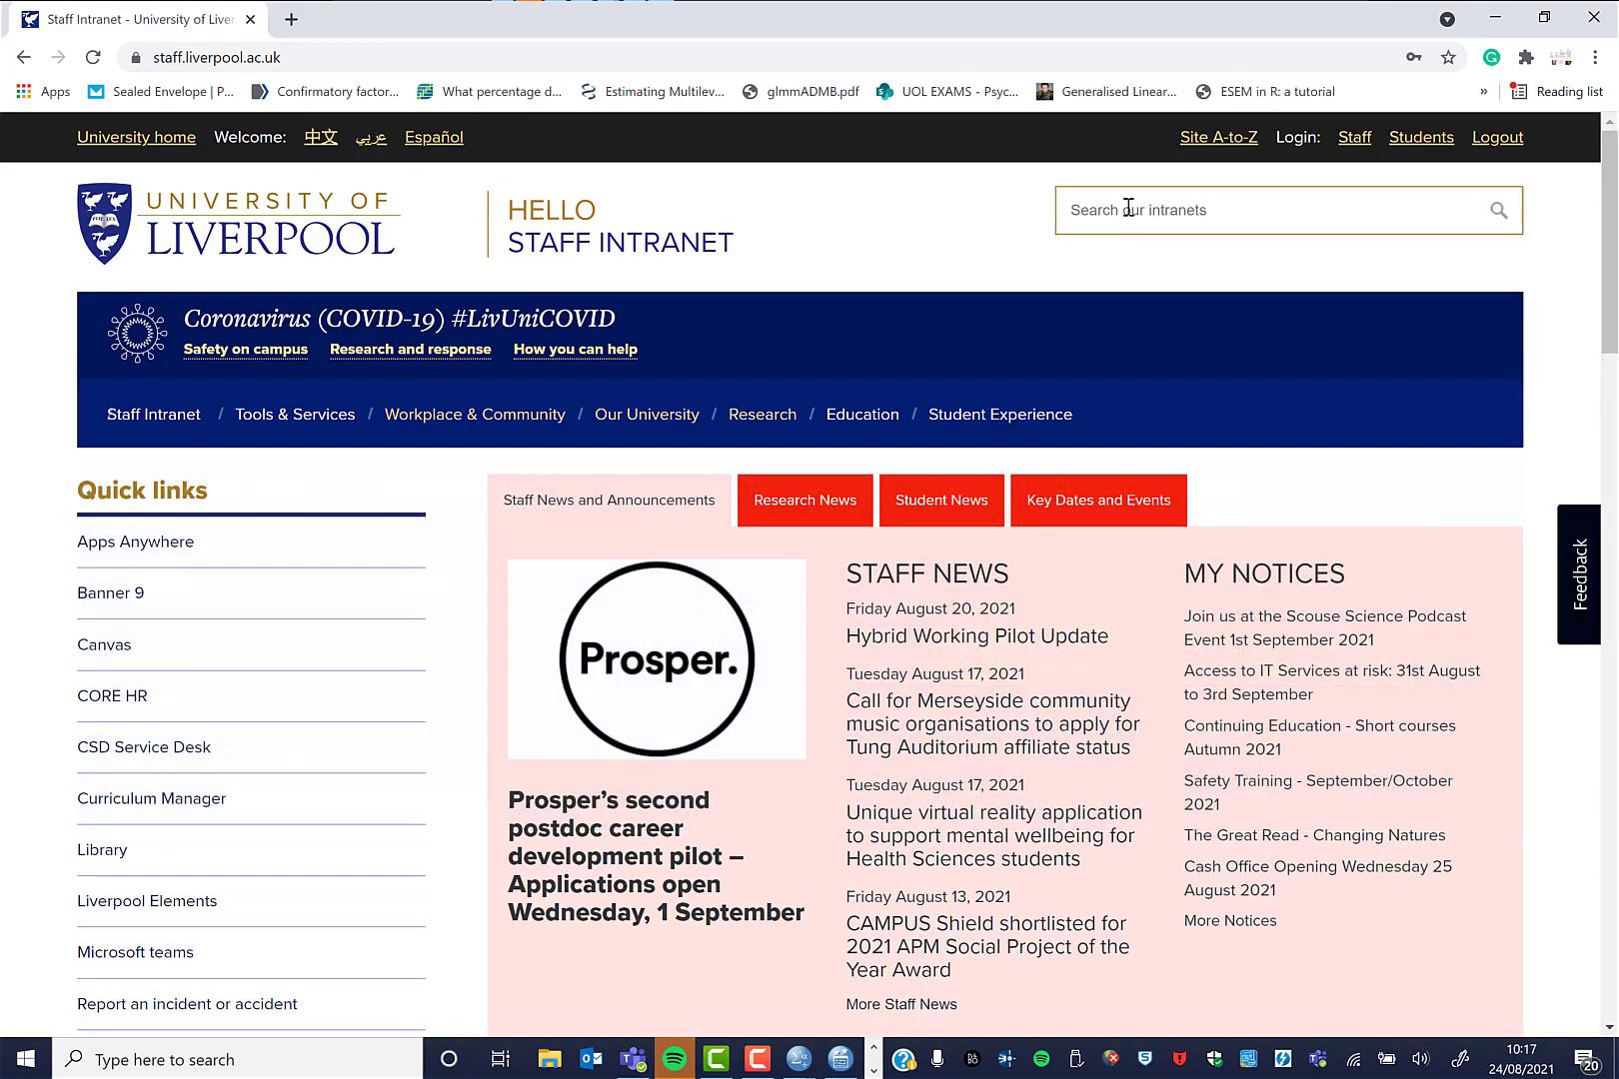
Search the staff intranet for 'csd' and view the 392 results.
left_click(1127, 209)
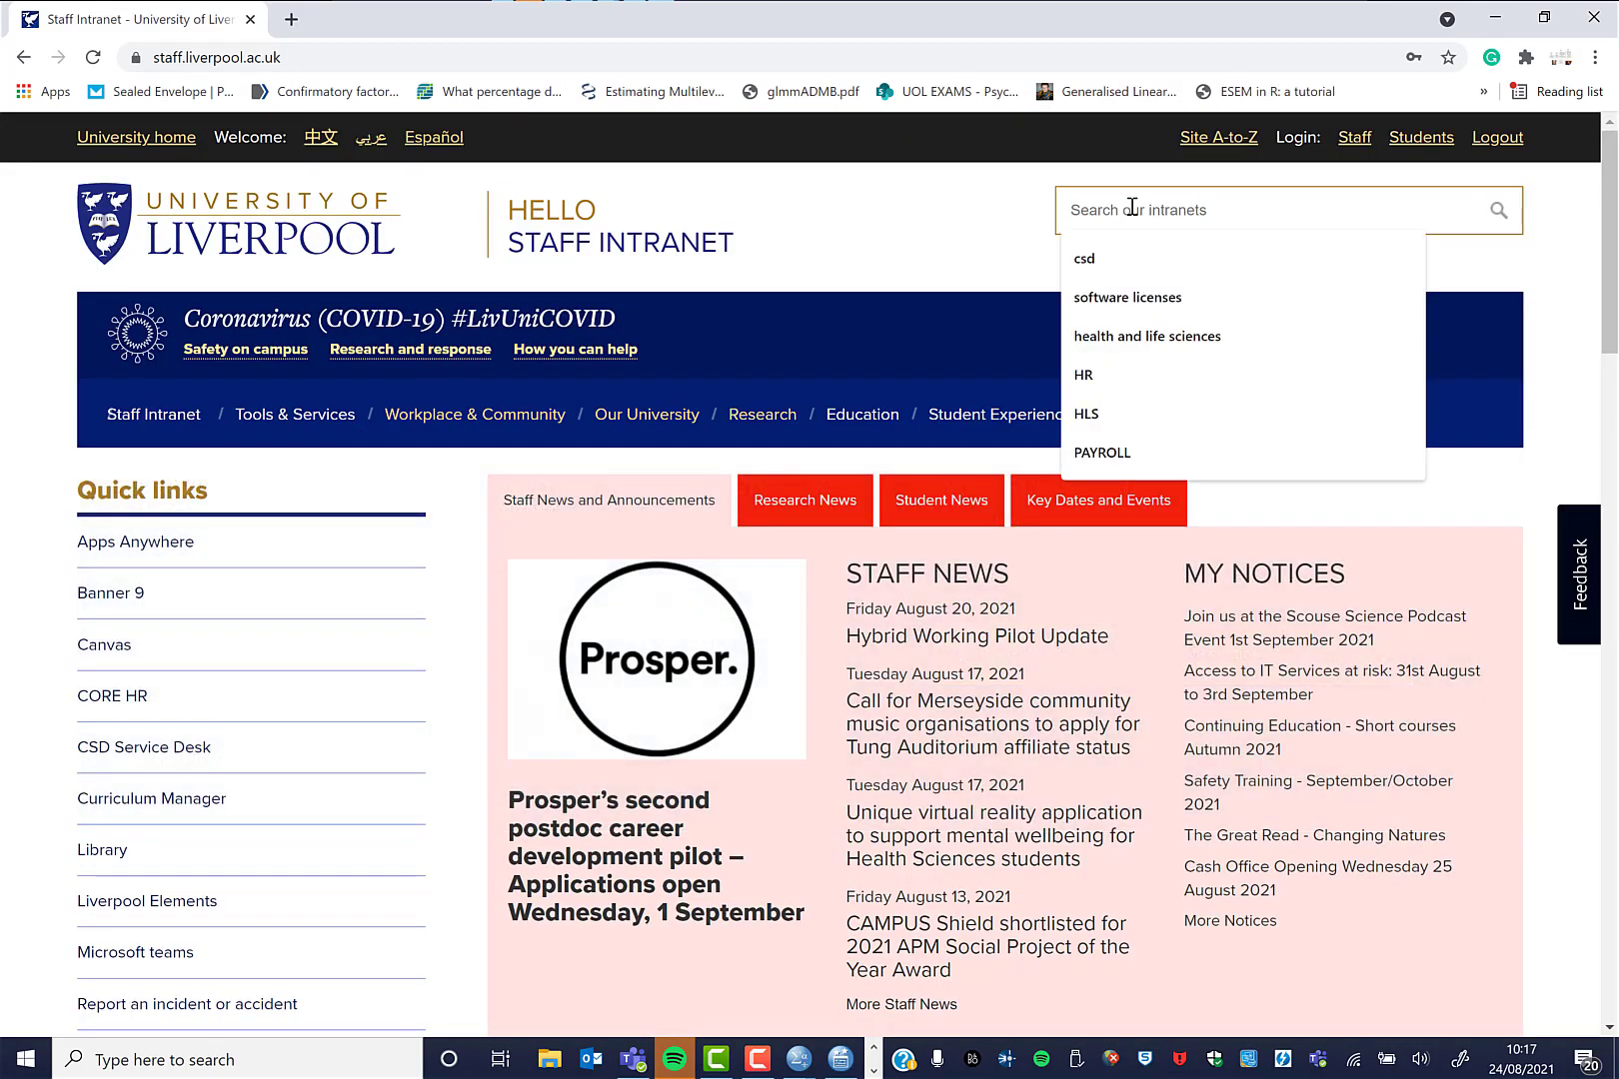
left_click(1138, 267)
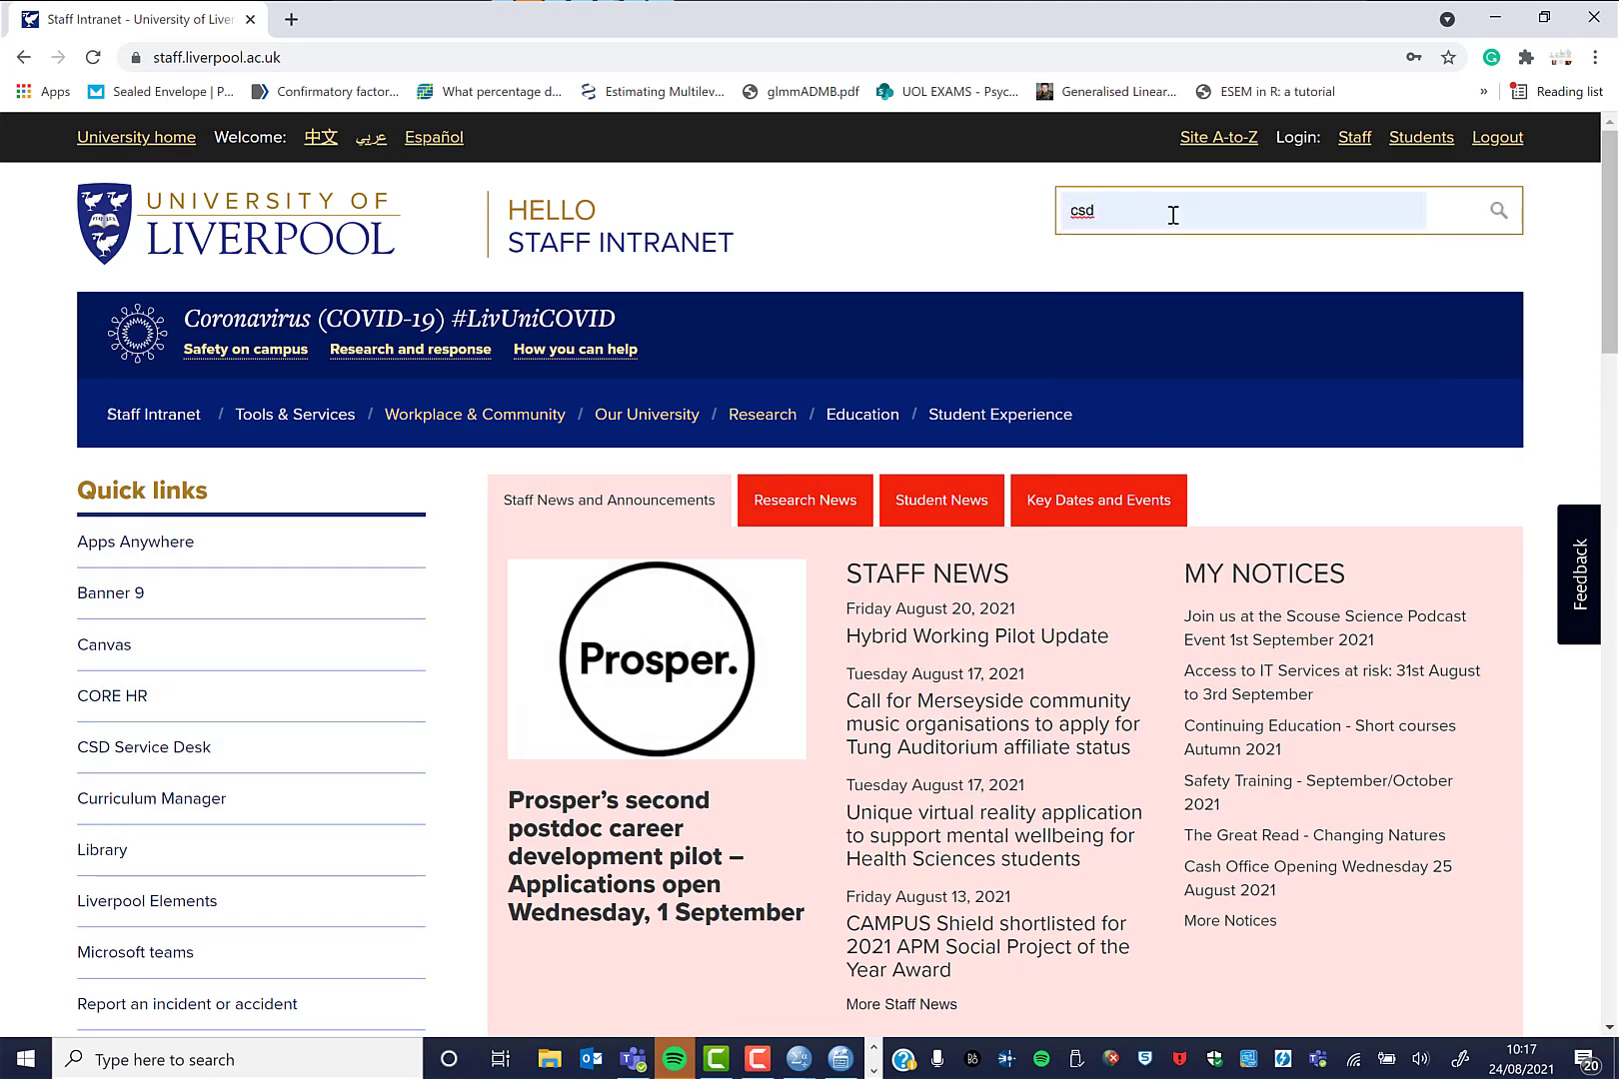
key("Return")
scroll(673, 357, "down", 5)
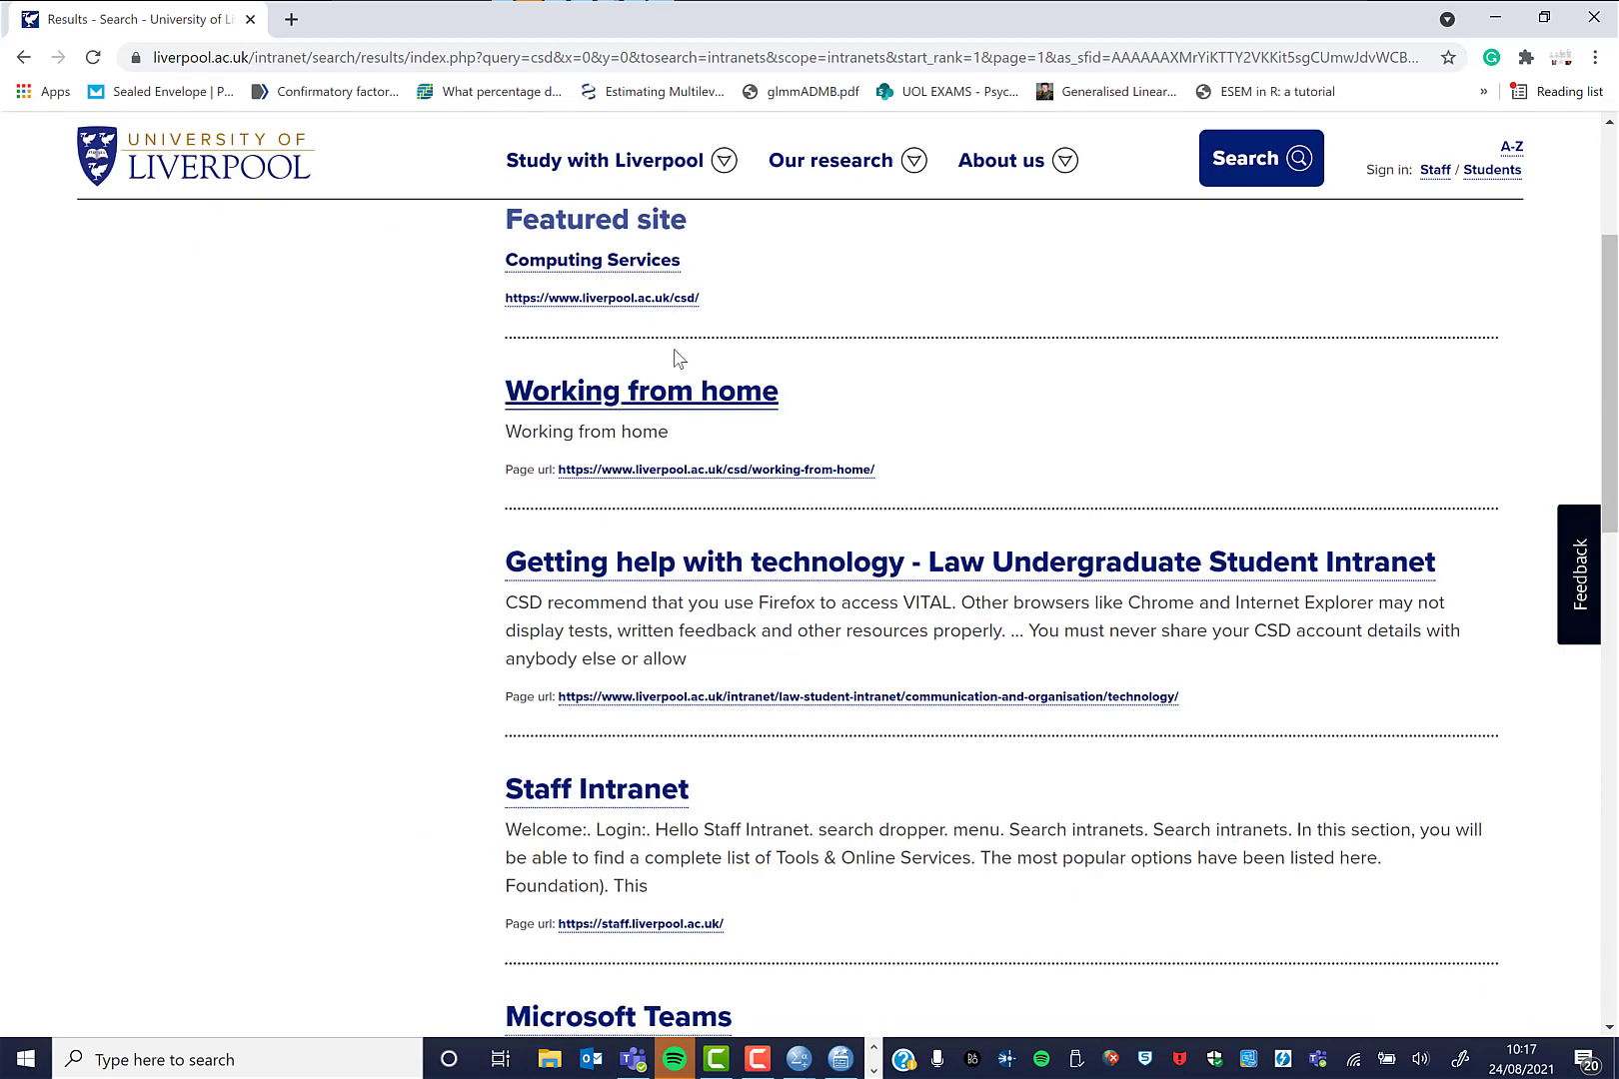
scroll(737, 548, "up", 2)
scroll(738, 548, "down", 1)
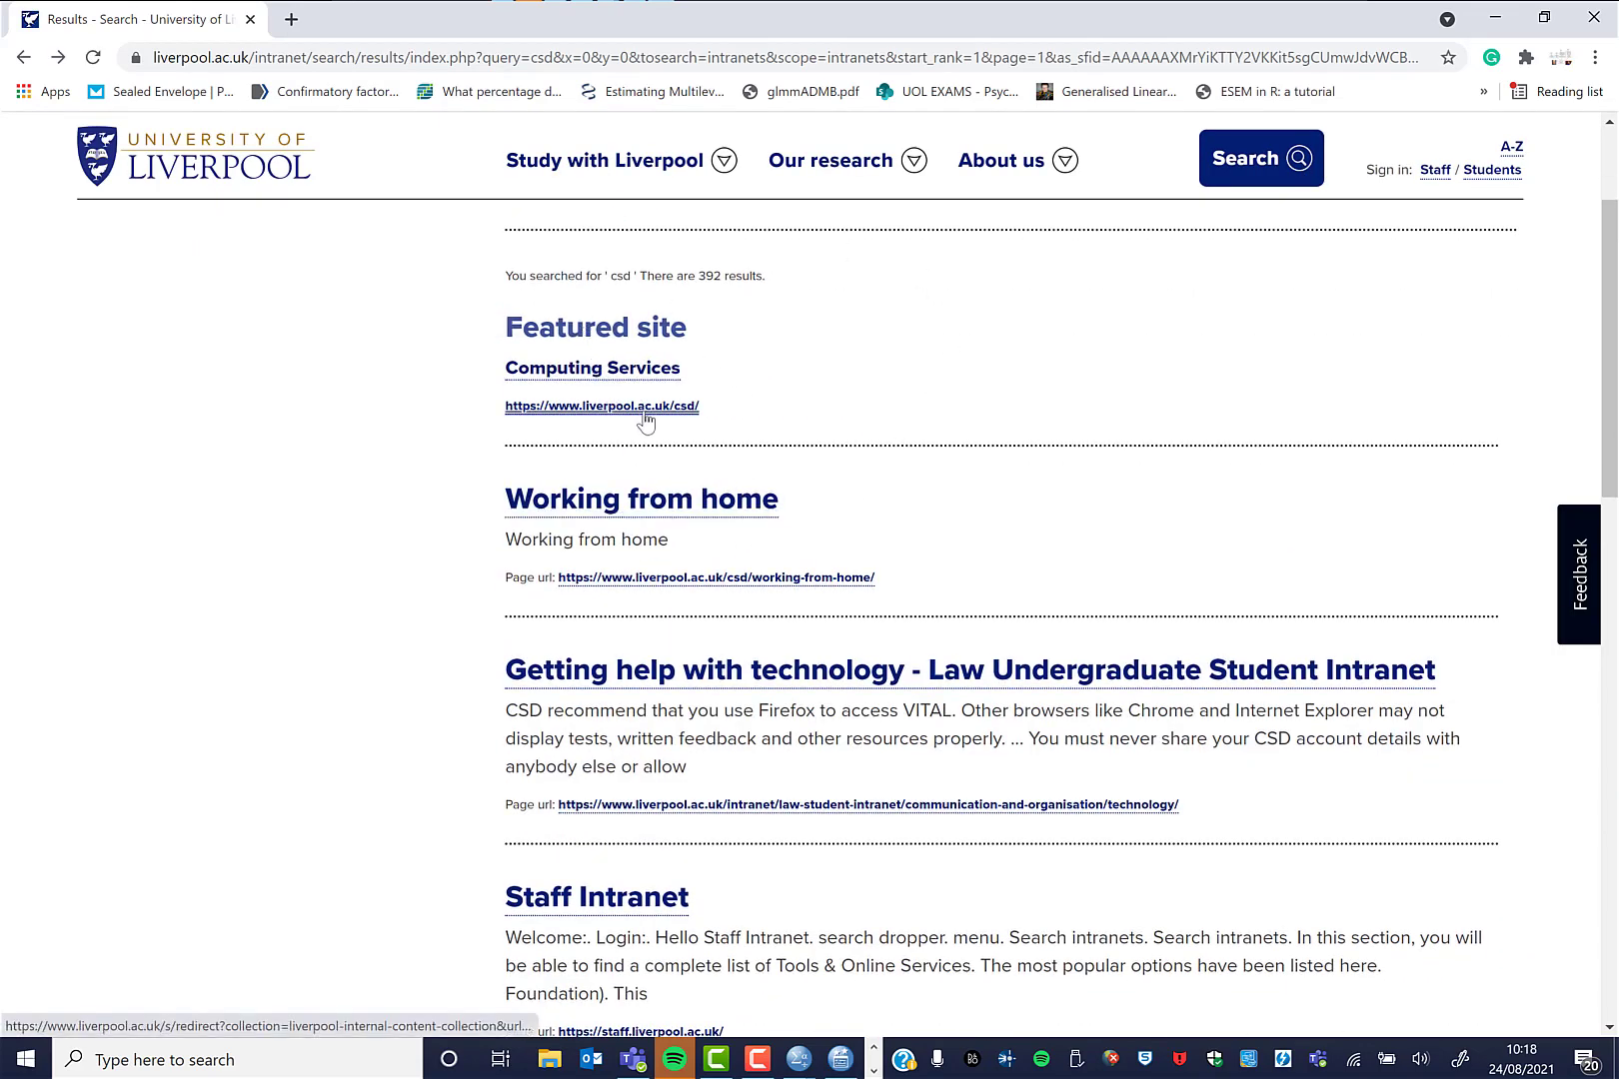
Open the Working from home result and reach the Computing Services home page.
left_click(679, 514)
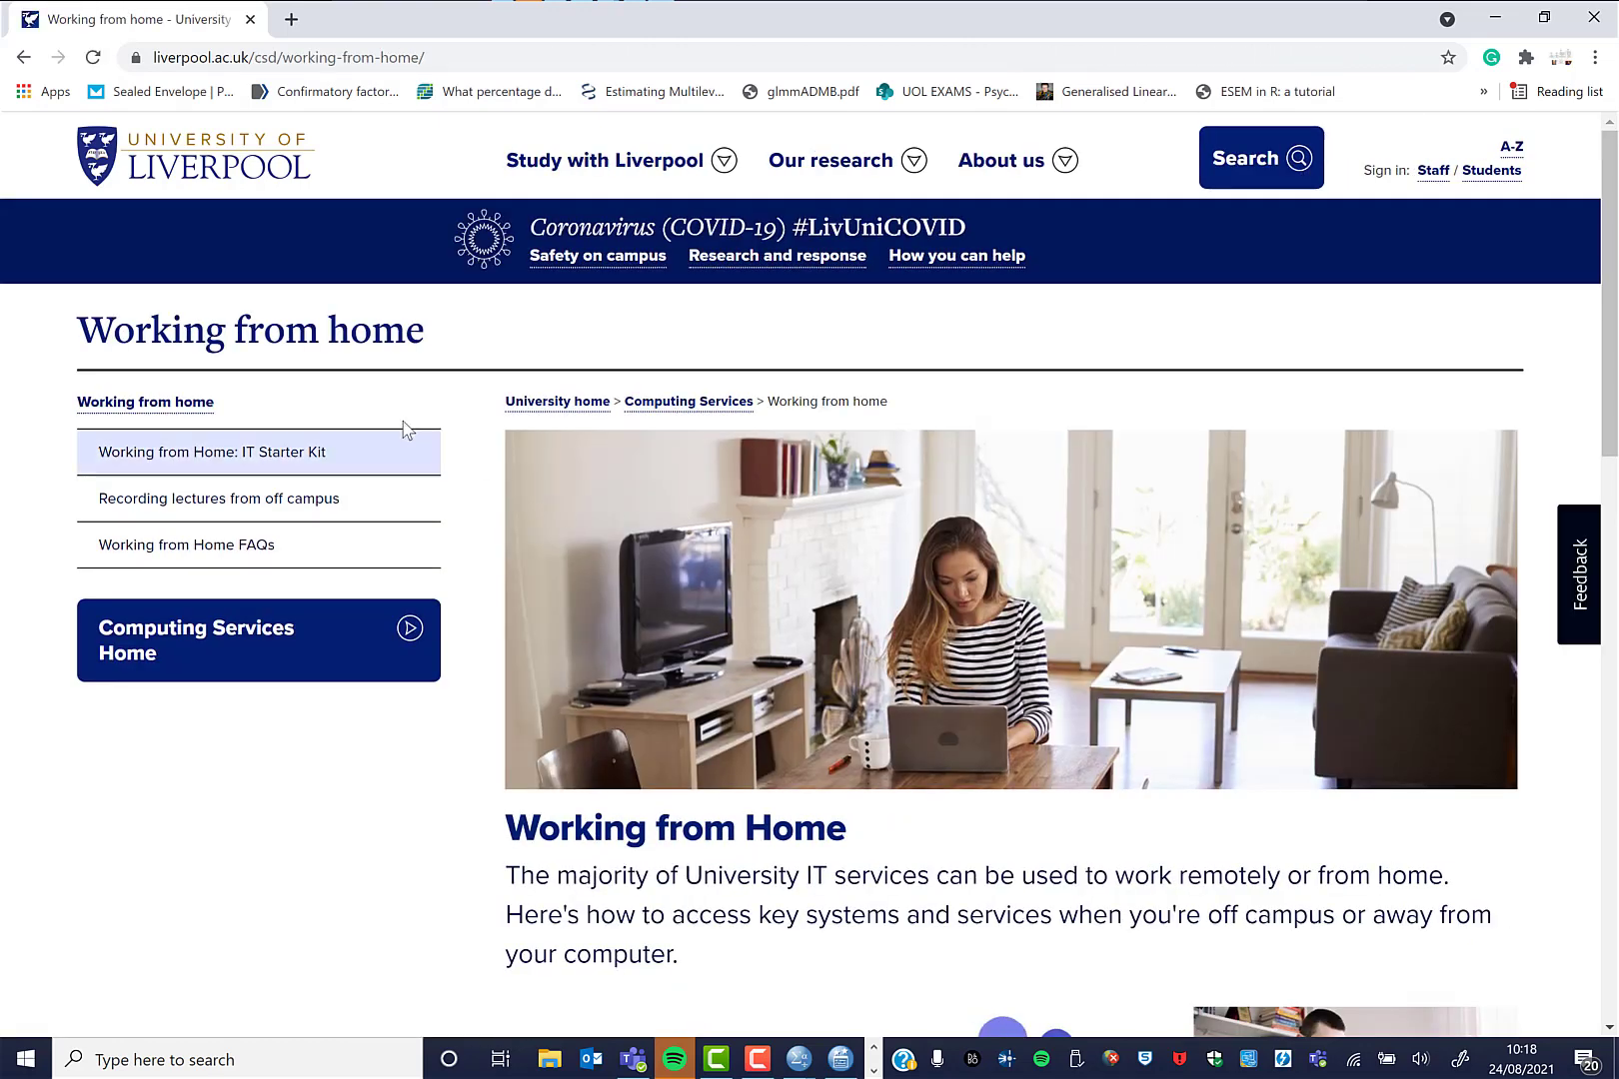
left_click(662, 404)
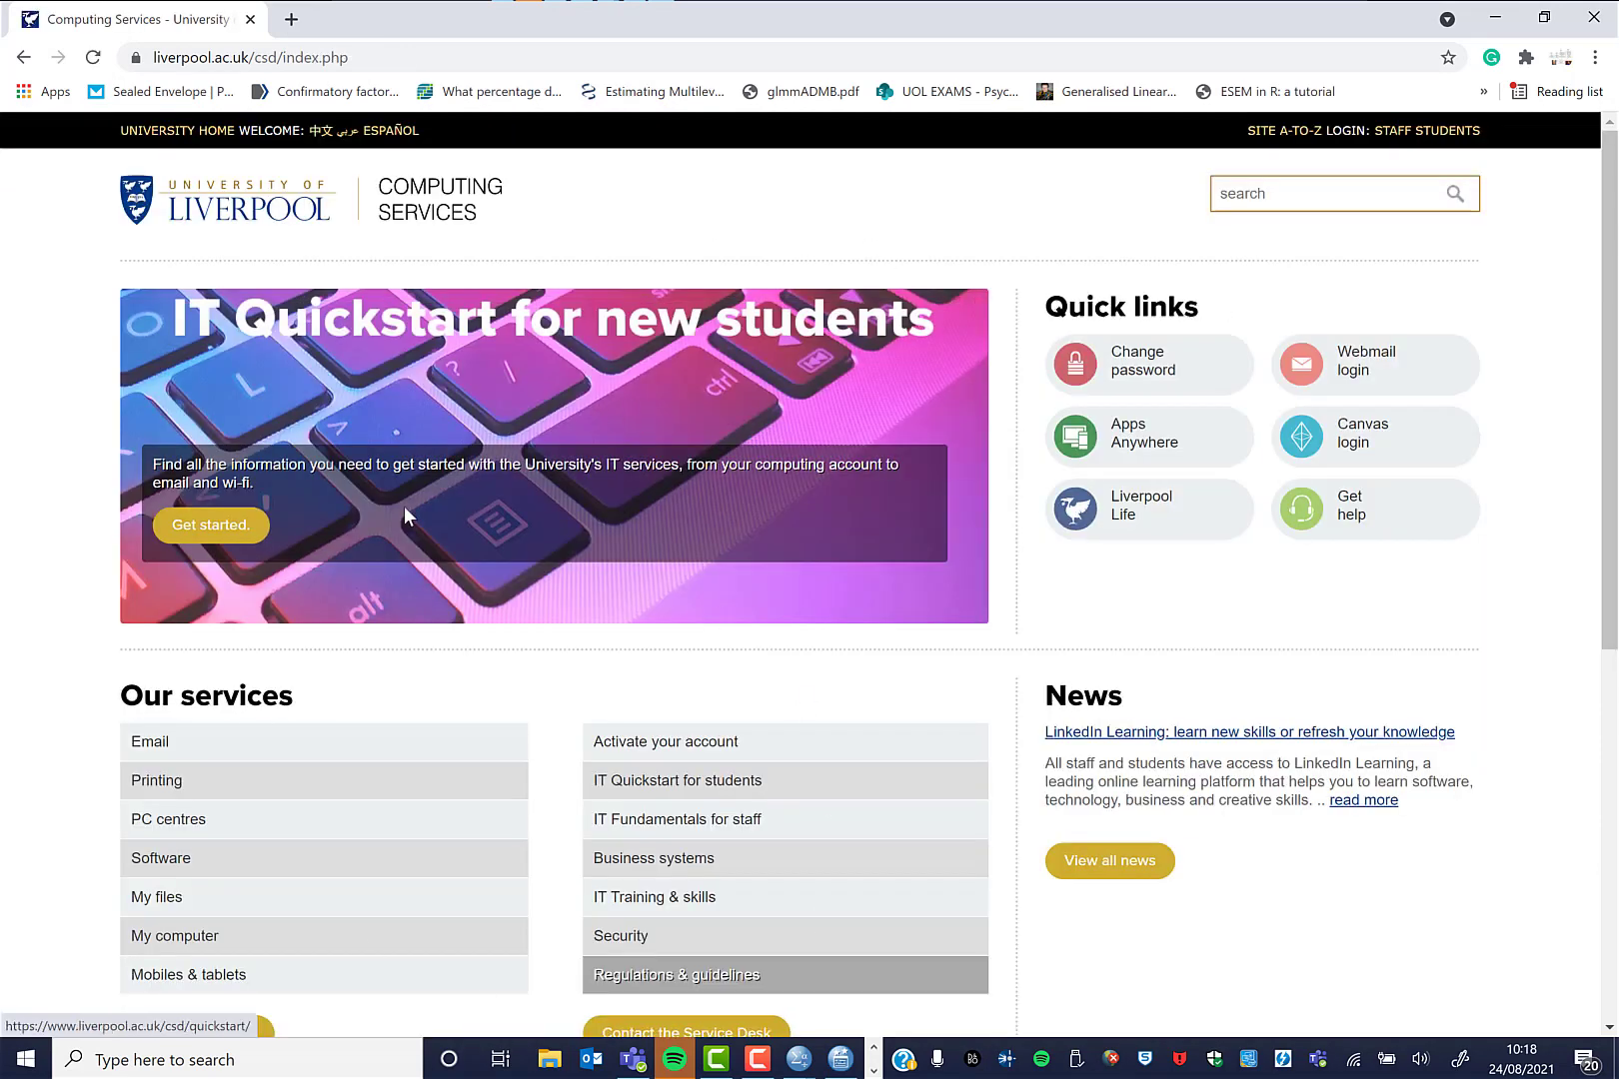
scroll(825, 570, "down", 1)
scroll(825, 571, "down", 3)
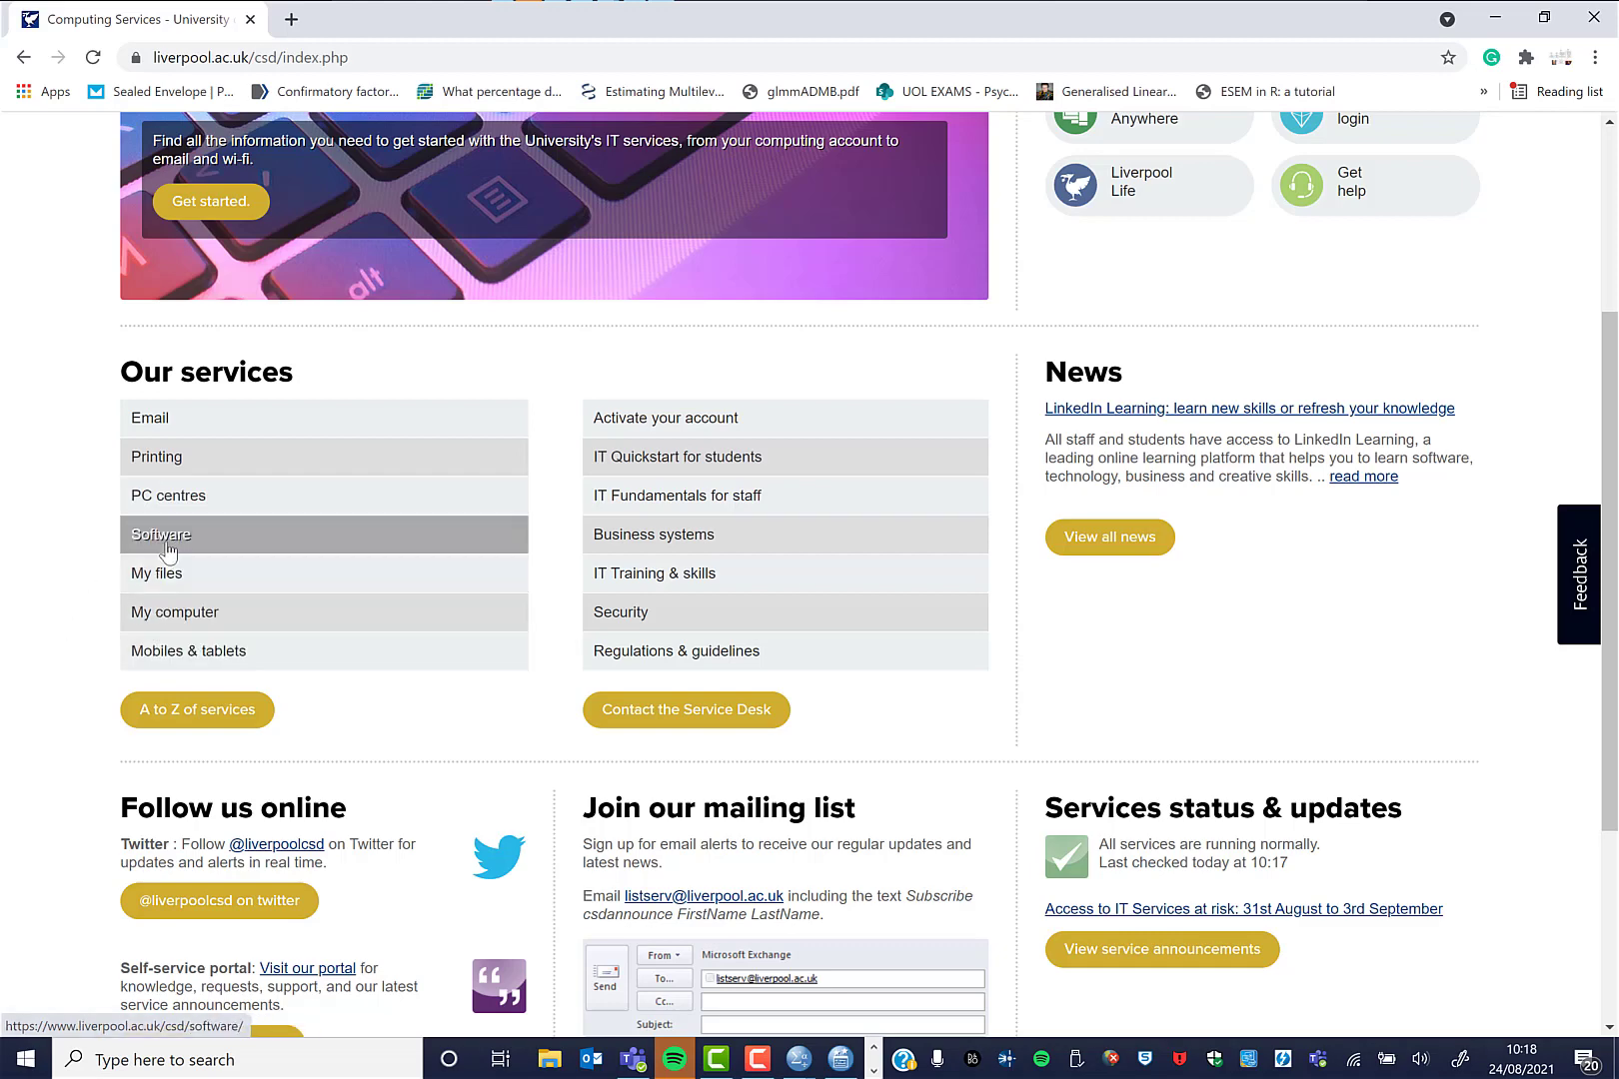
Navigate Software, then Software licence codes, to the SPSS and Amos licence page.
left_click(167, 551)
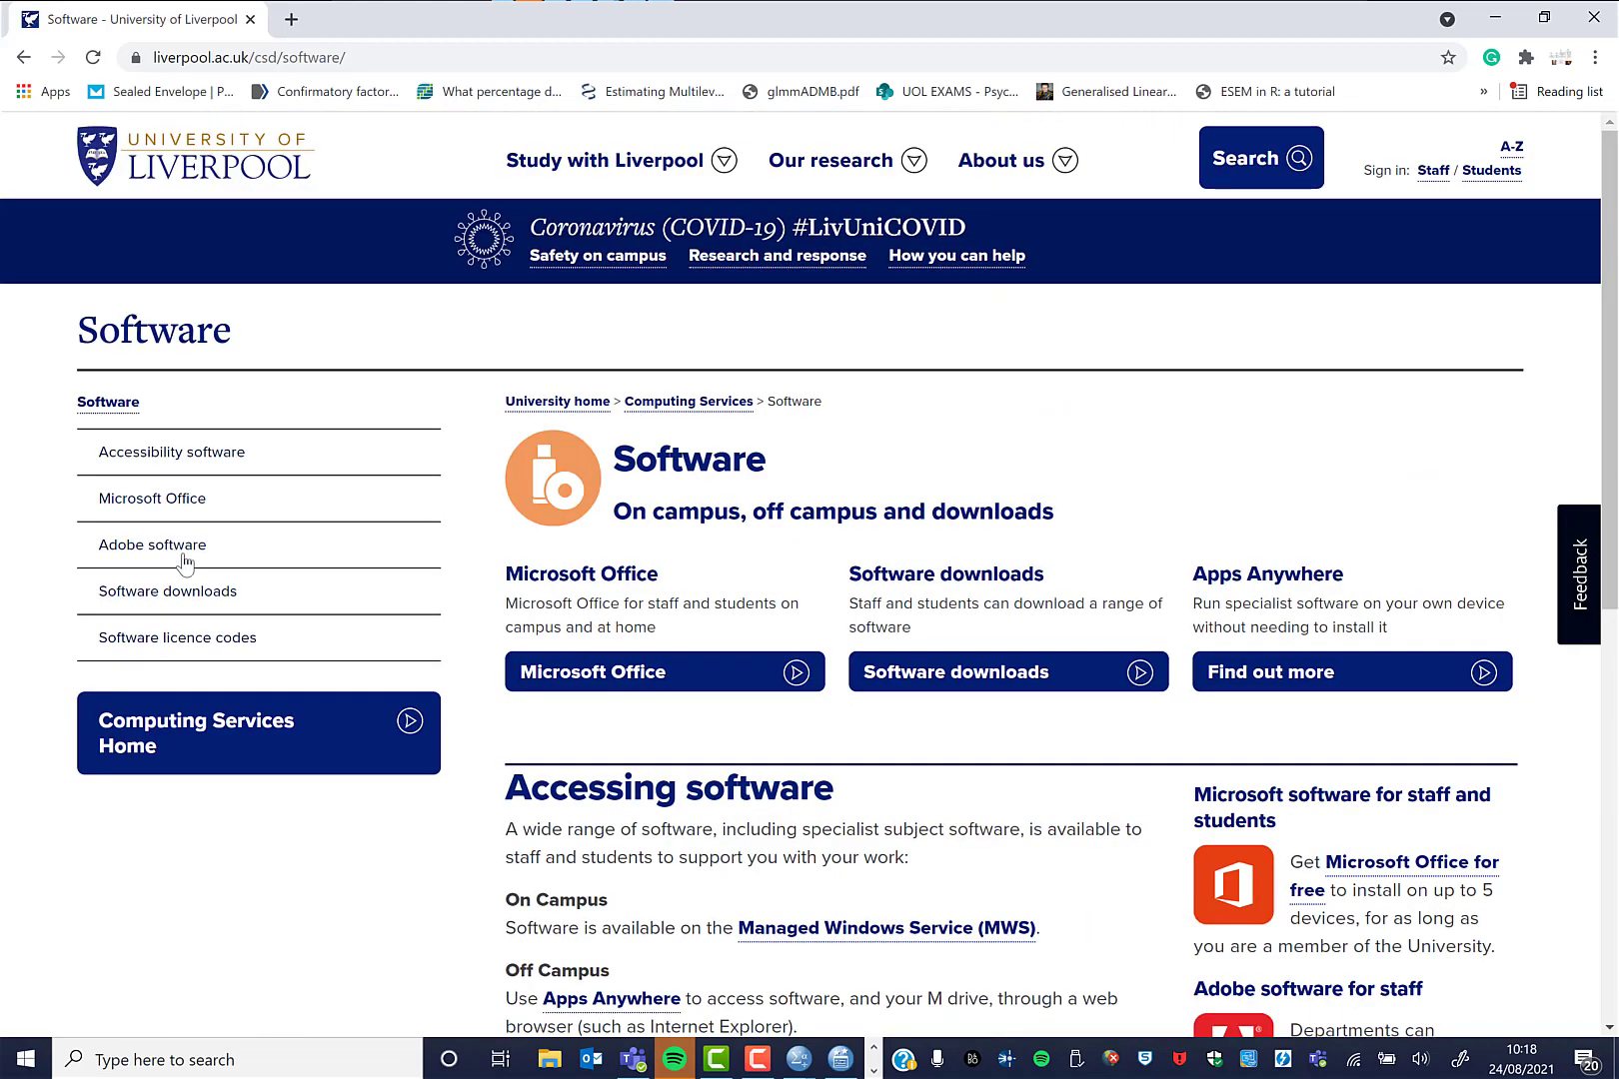
scroll(186, 680, "down", 1)
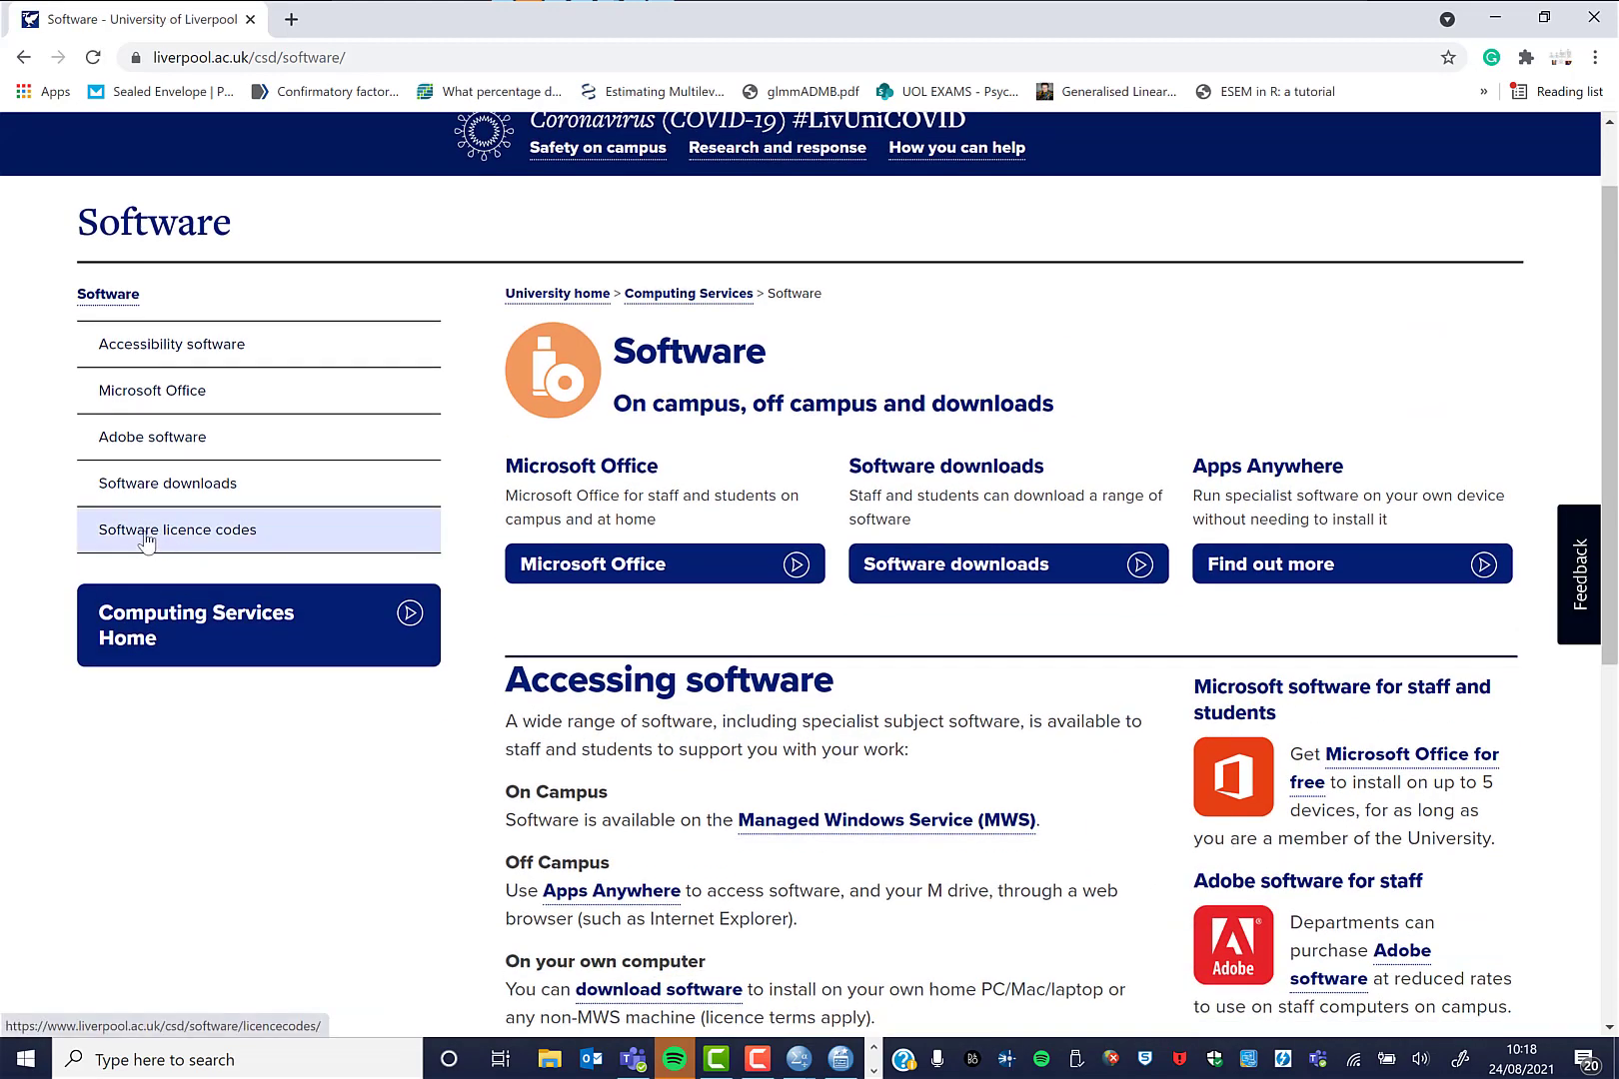
left_click(225, 549)
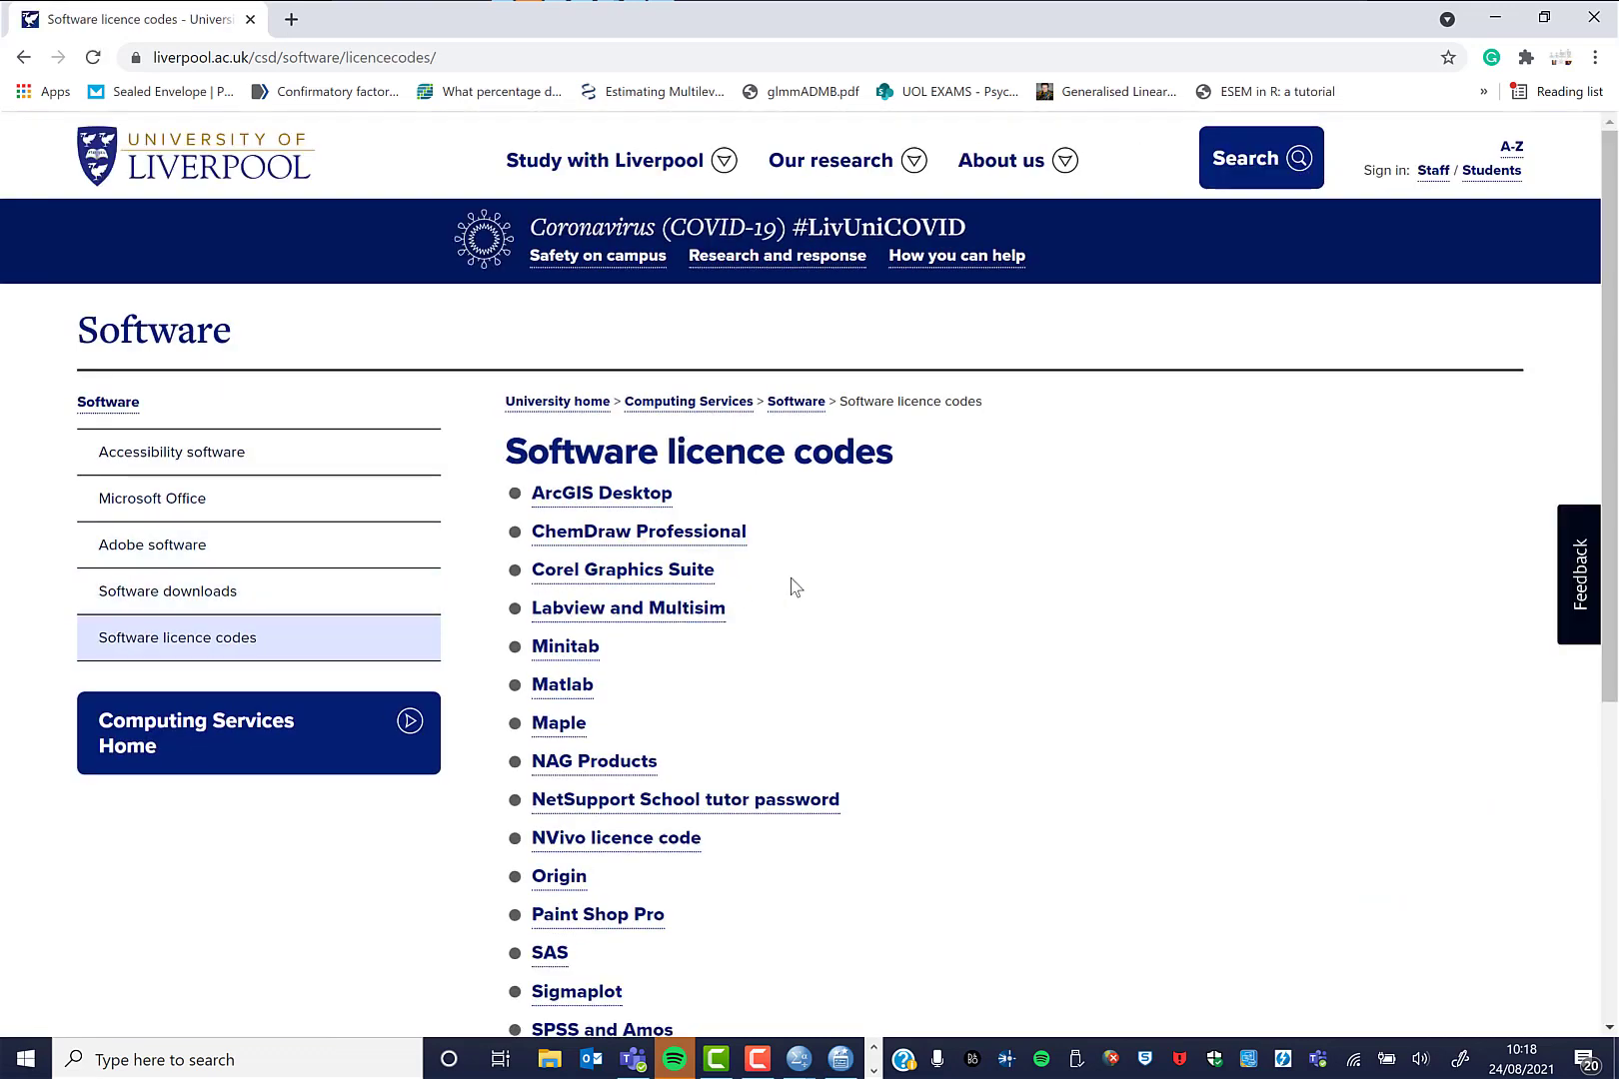
scroll(789, 599, "down", 2)
scroll(780, 616, "down", 1)
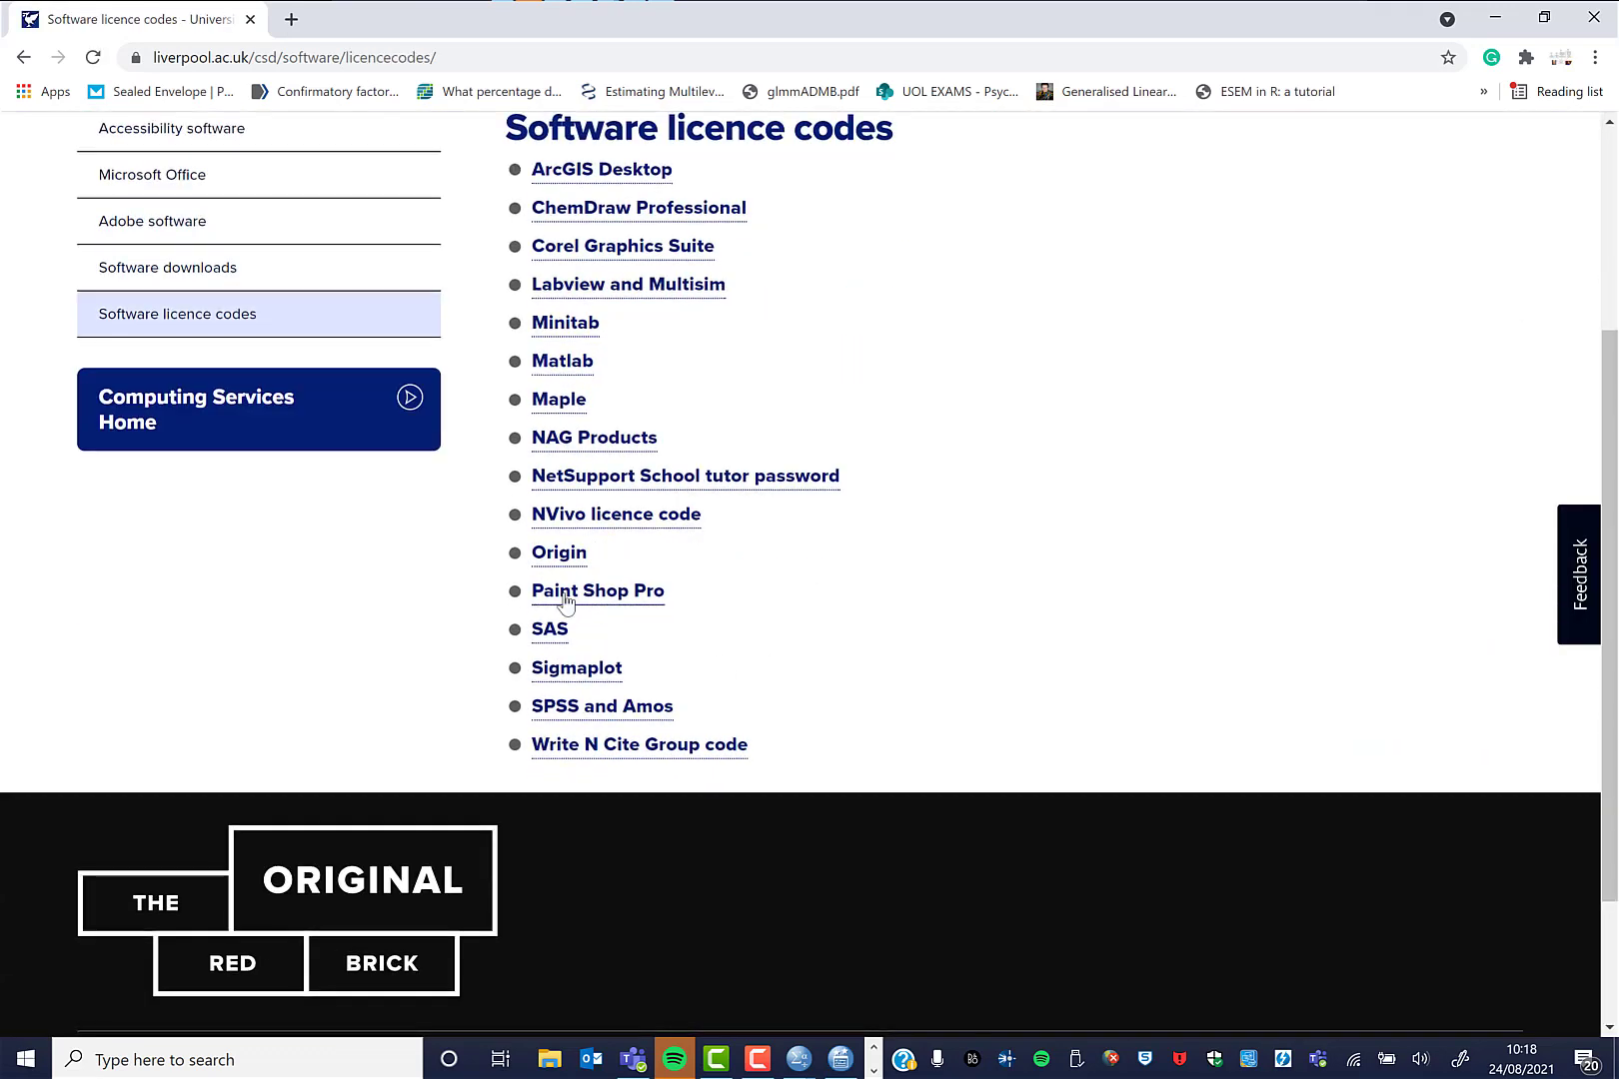
left_click(592, 709)
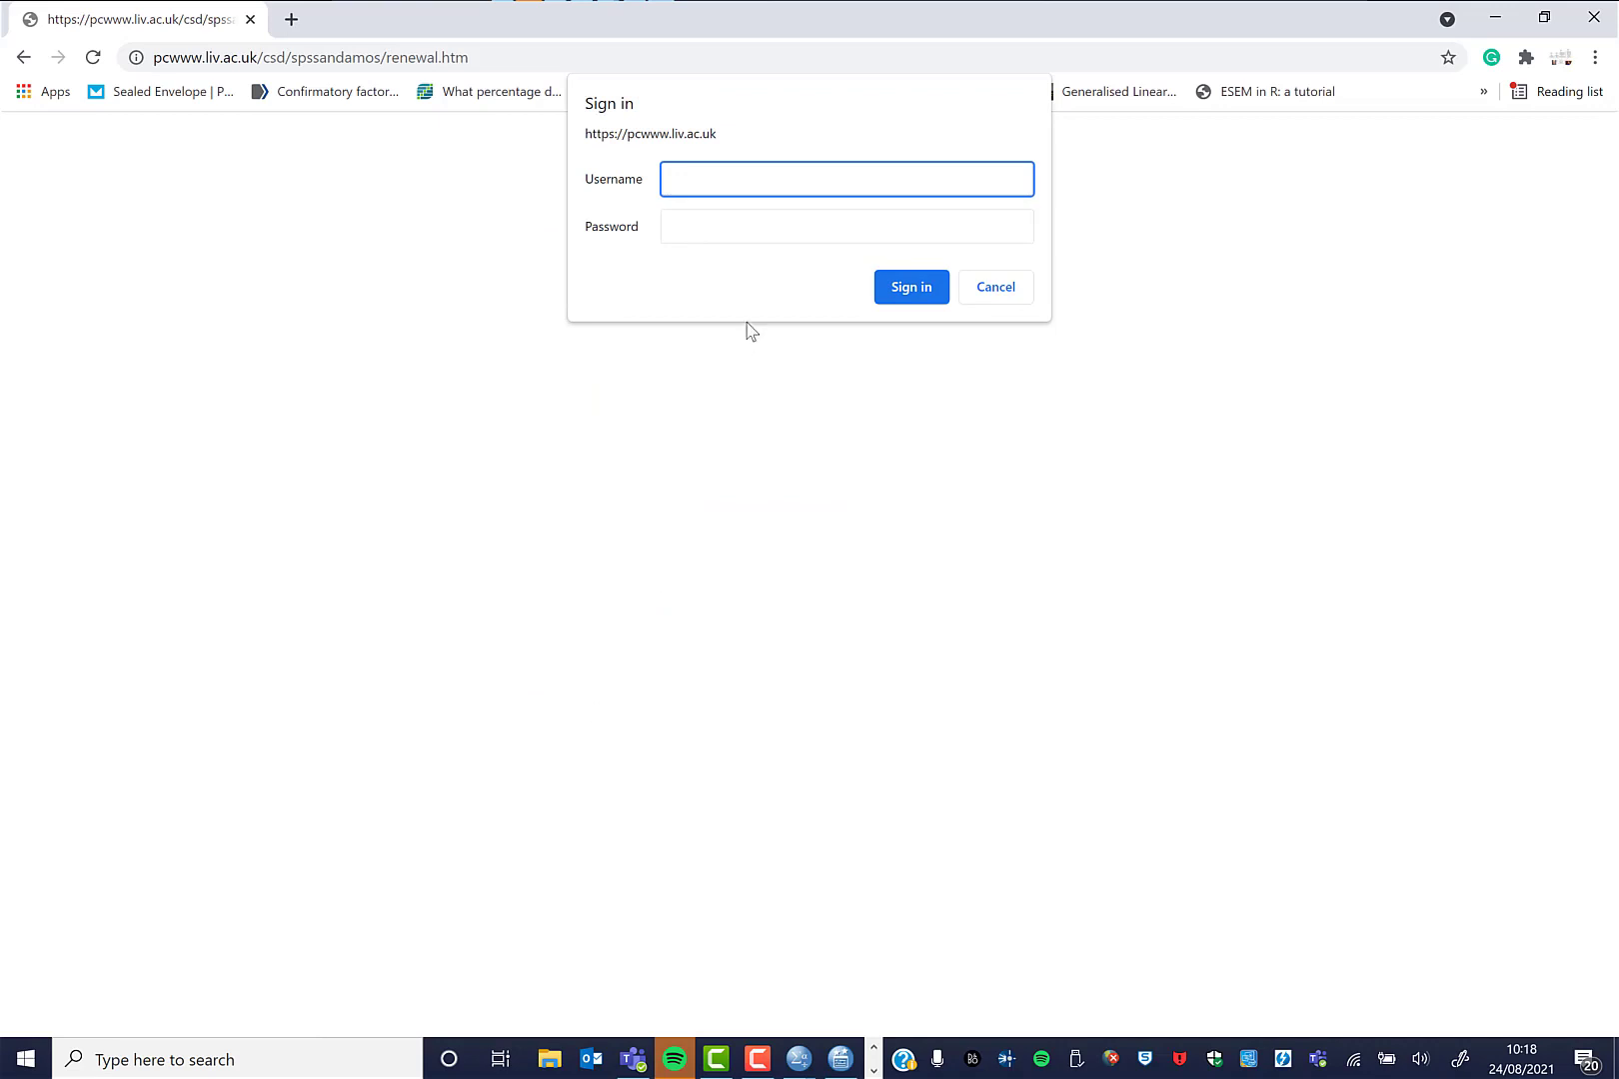
Sign in to the licence codes page with the staff username and password.
type("prc")
key("Tab")
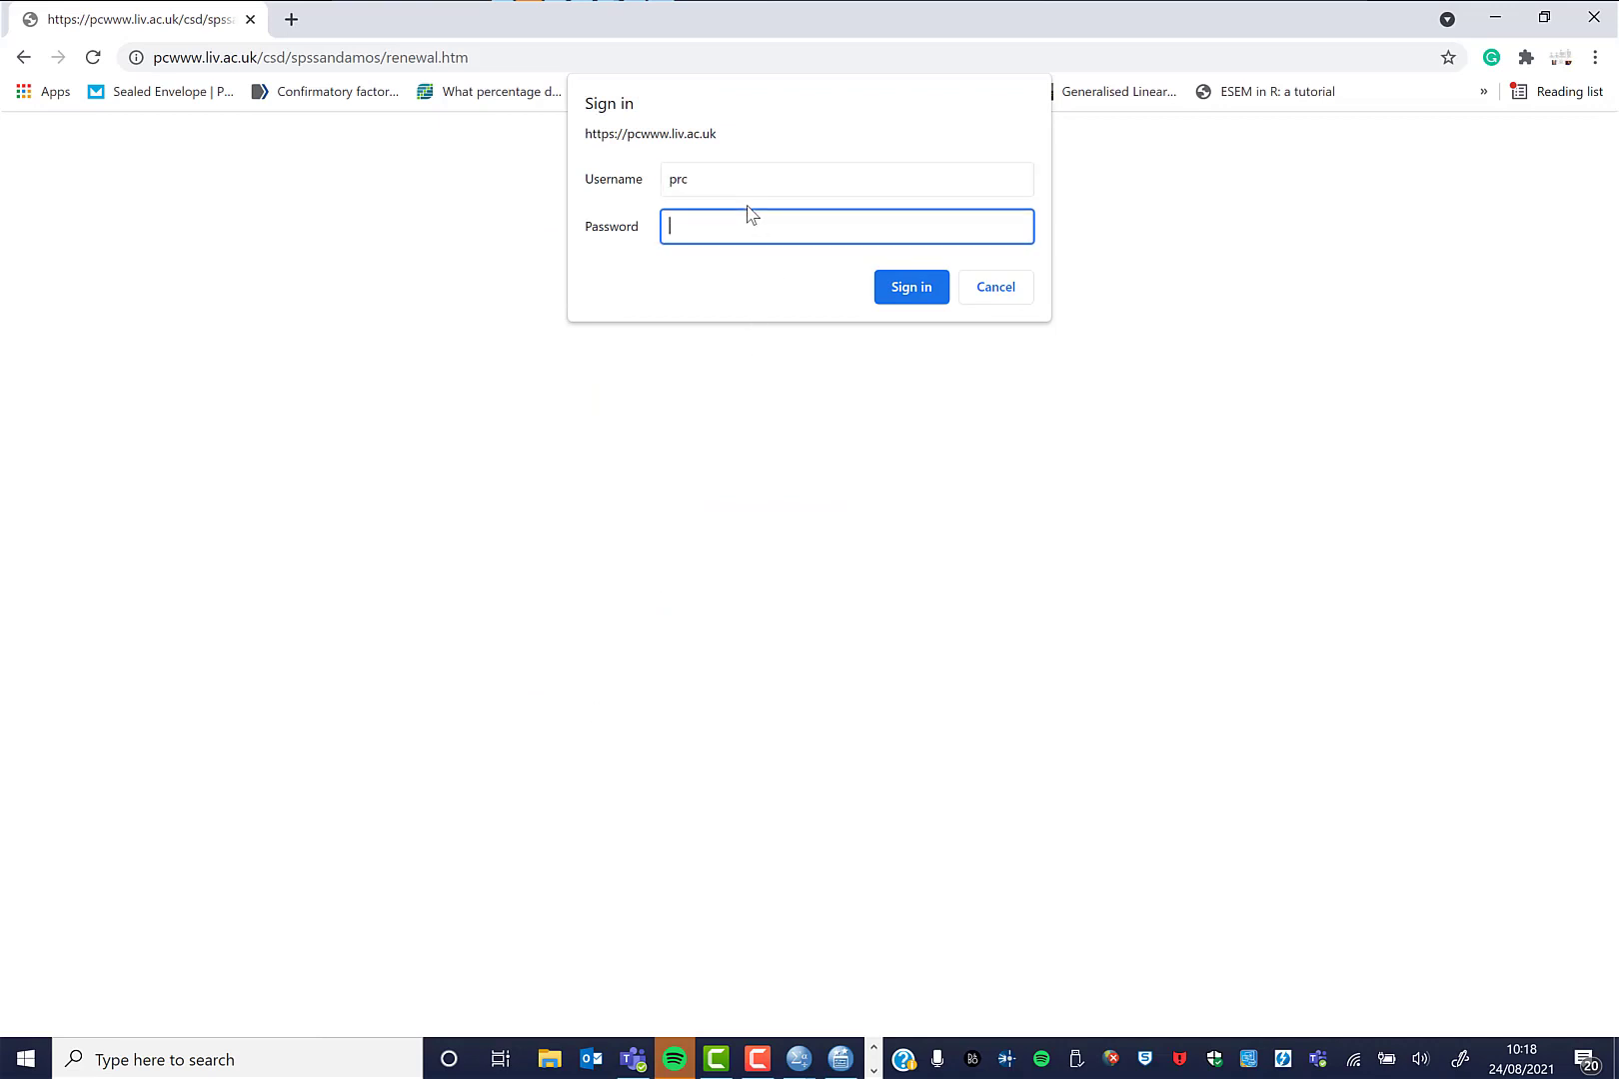
key("Return")
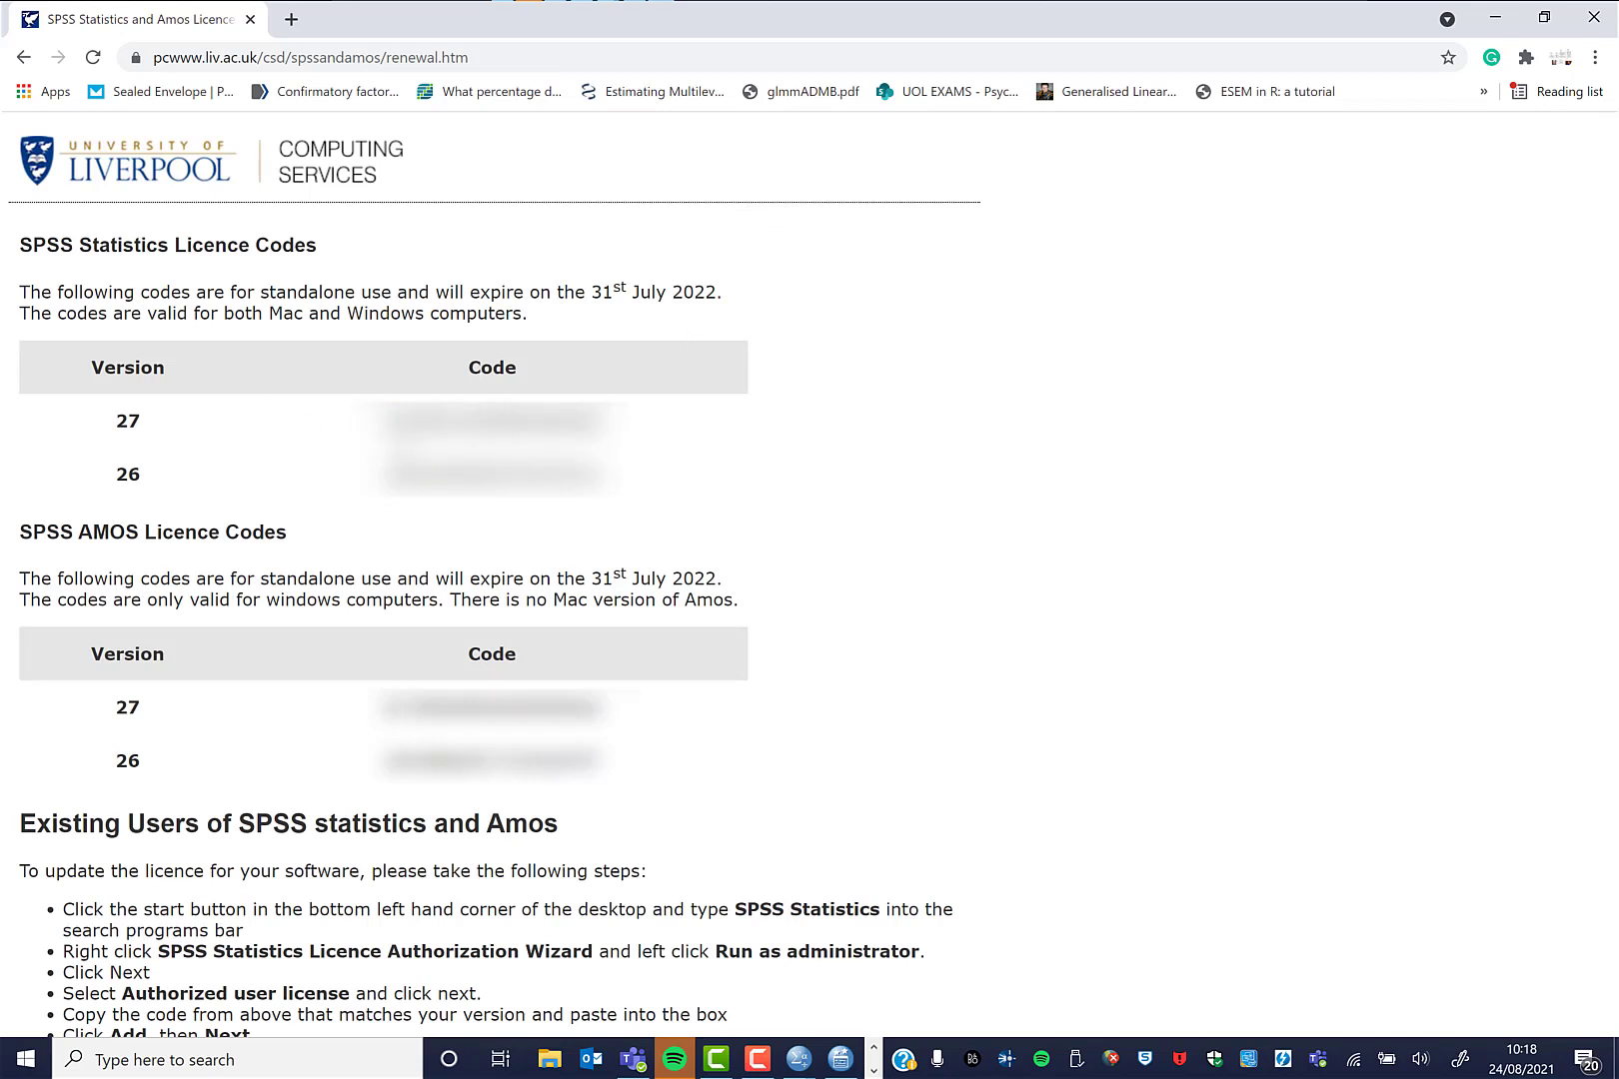
Select and copy the version 26 SPSS Statistics licence code.
left_click_drag(605, 474, 389, 474)
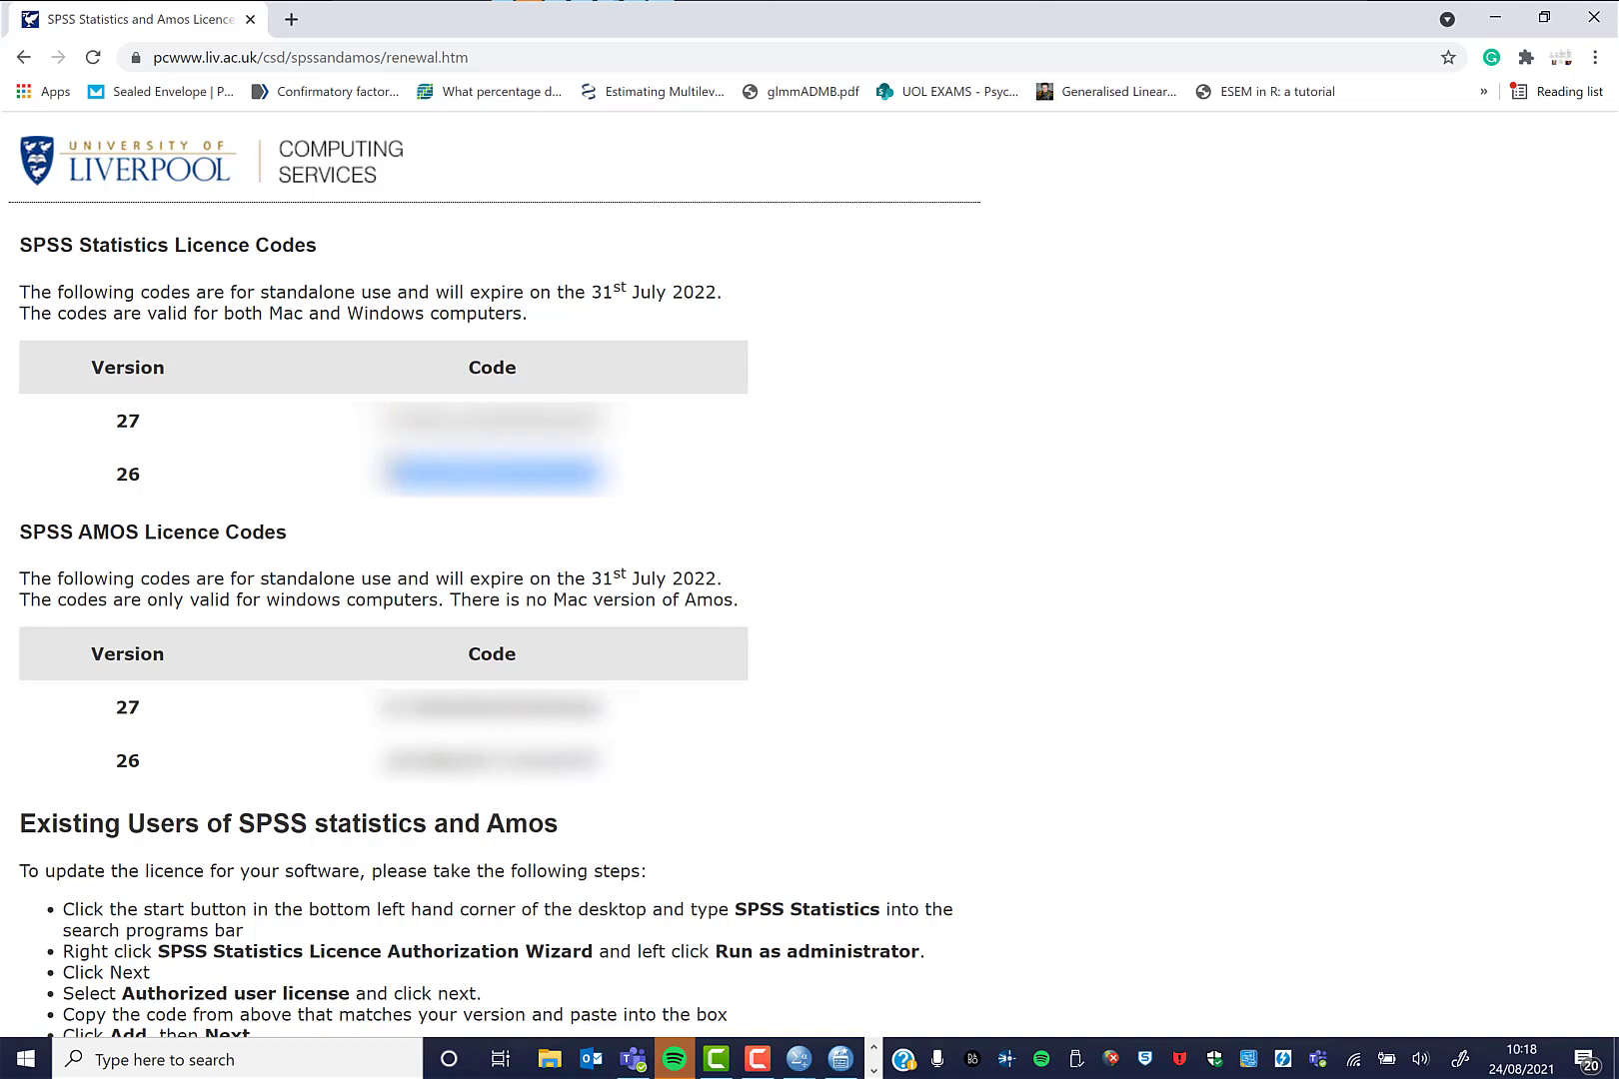
right_click(408, 471)
left_click(470, 490)
Paste the copied code into the SPSS Enter Codes field, continue with Next, and return to Chrome.
left_click(841, 1061)
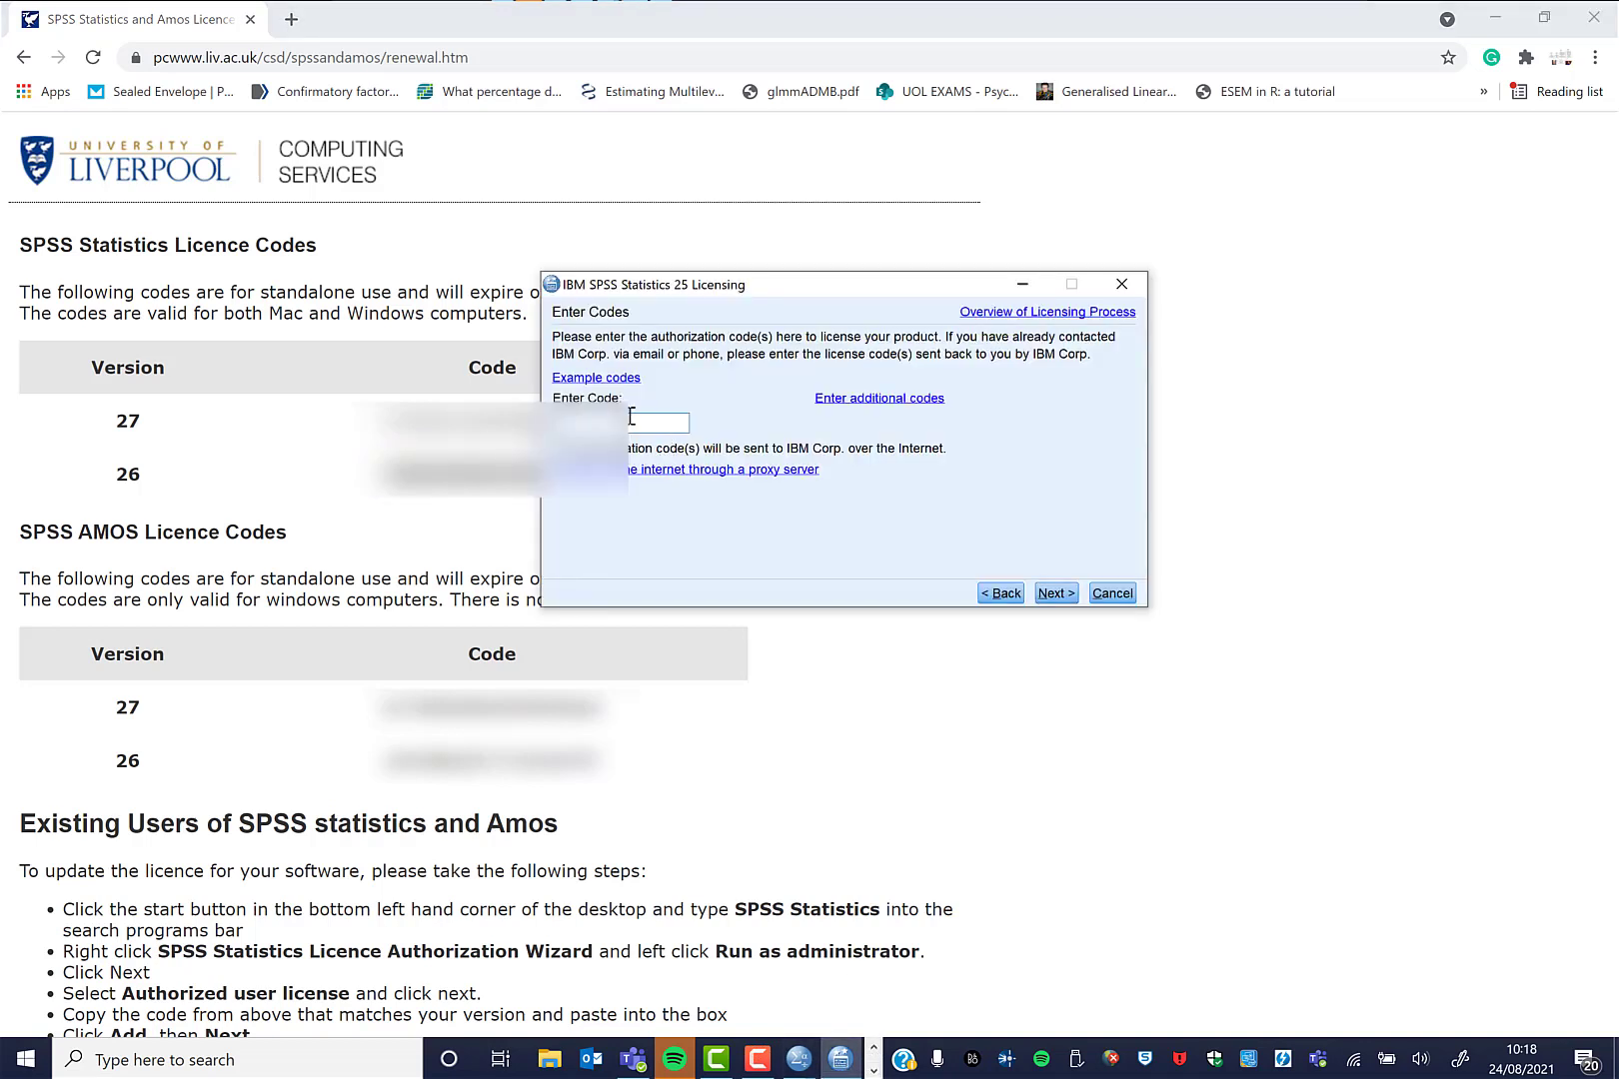
right_click(632, 417)
left_click(662, 477)
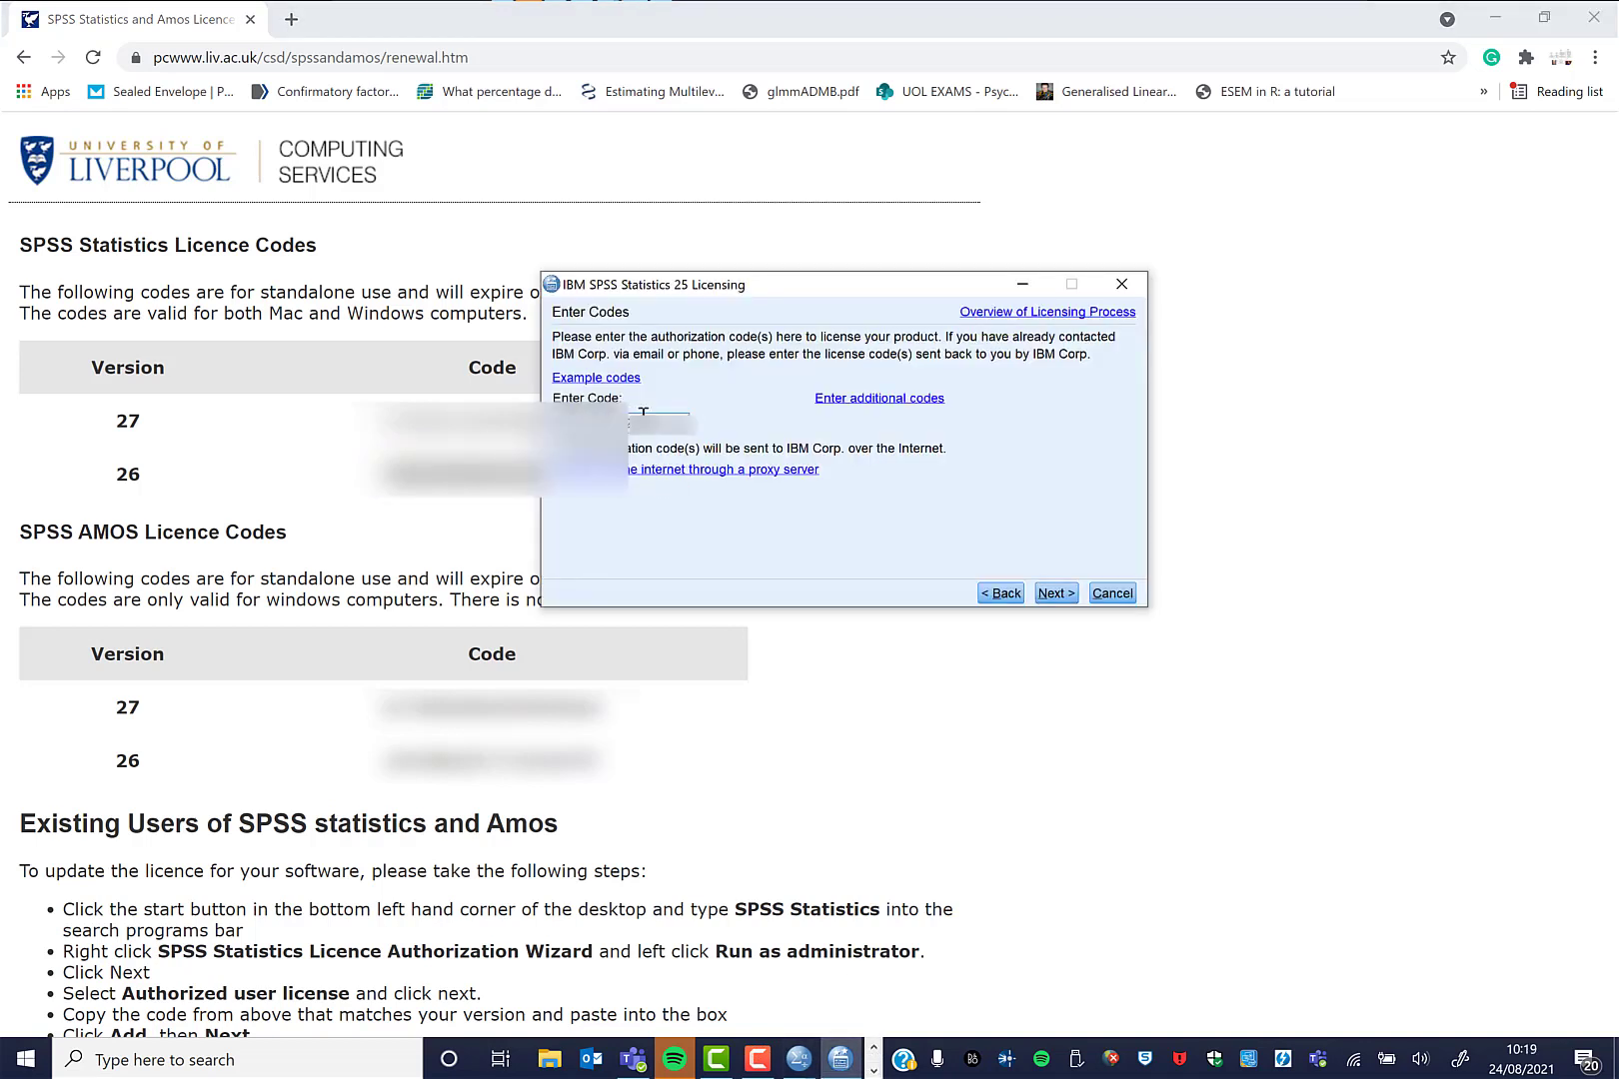
left_click(1056, 593)
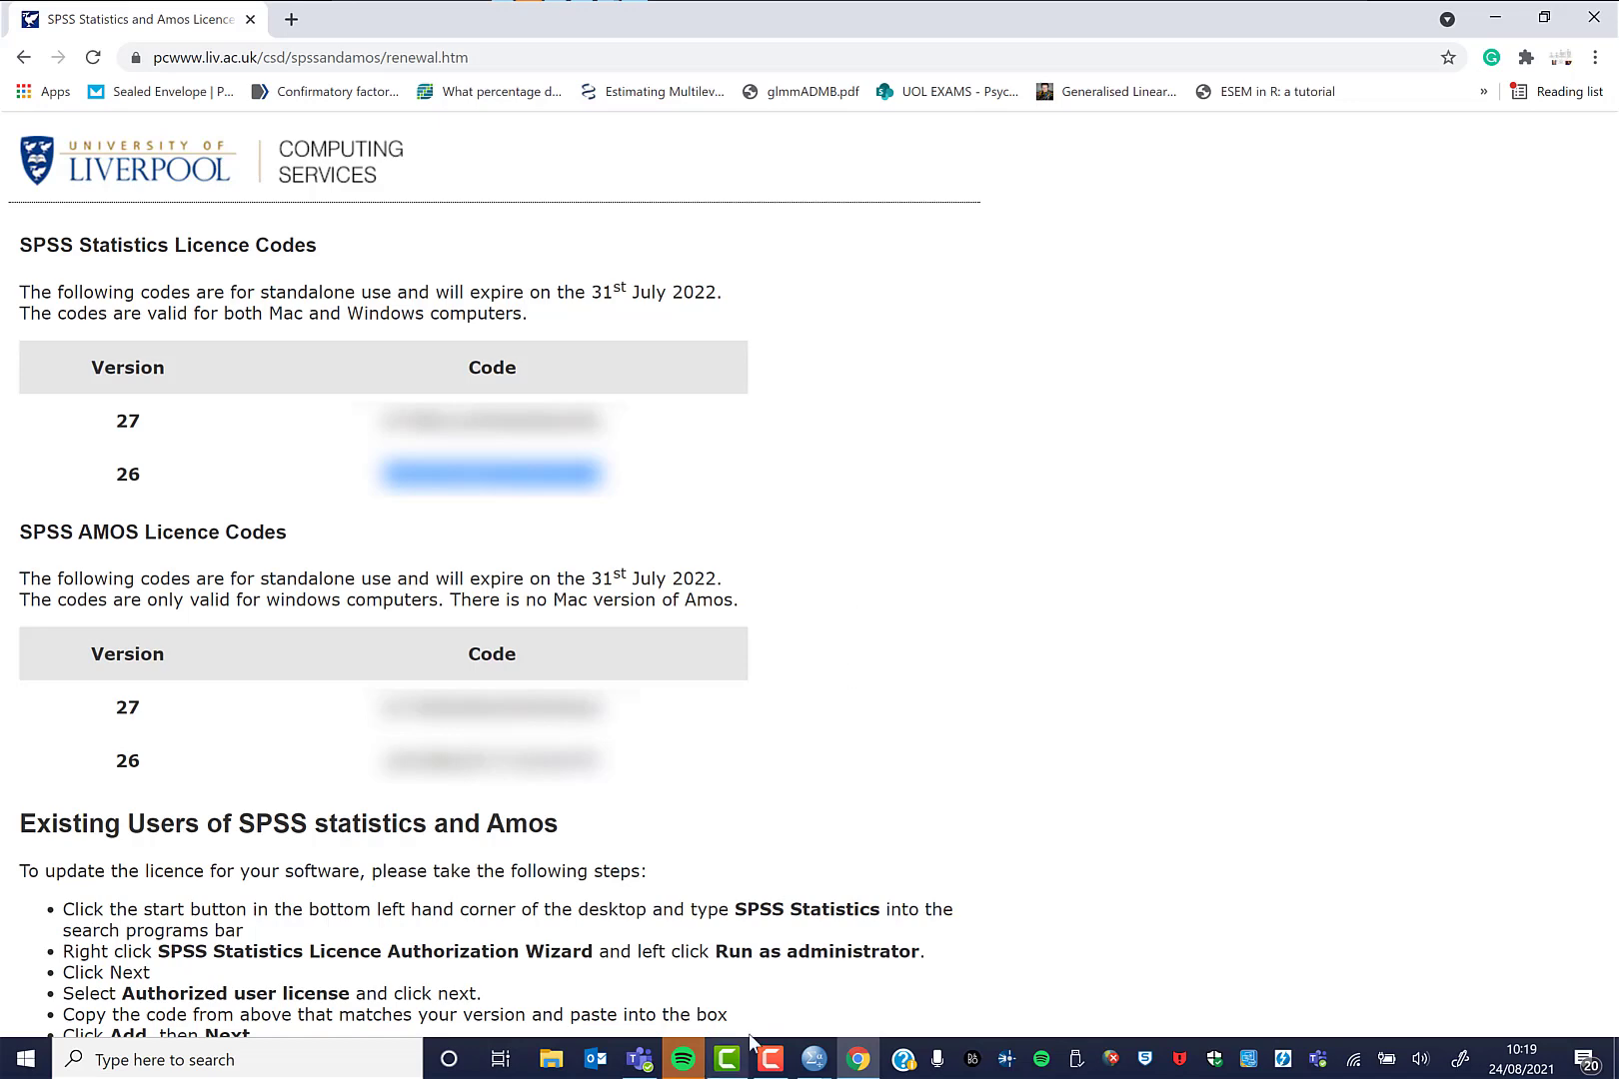
left_click(862, 1064)
left_click(862, 1065)
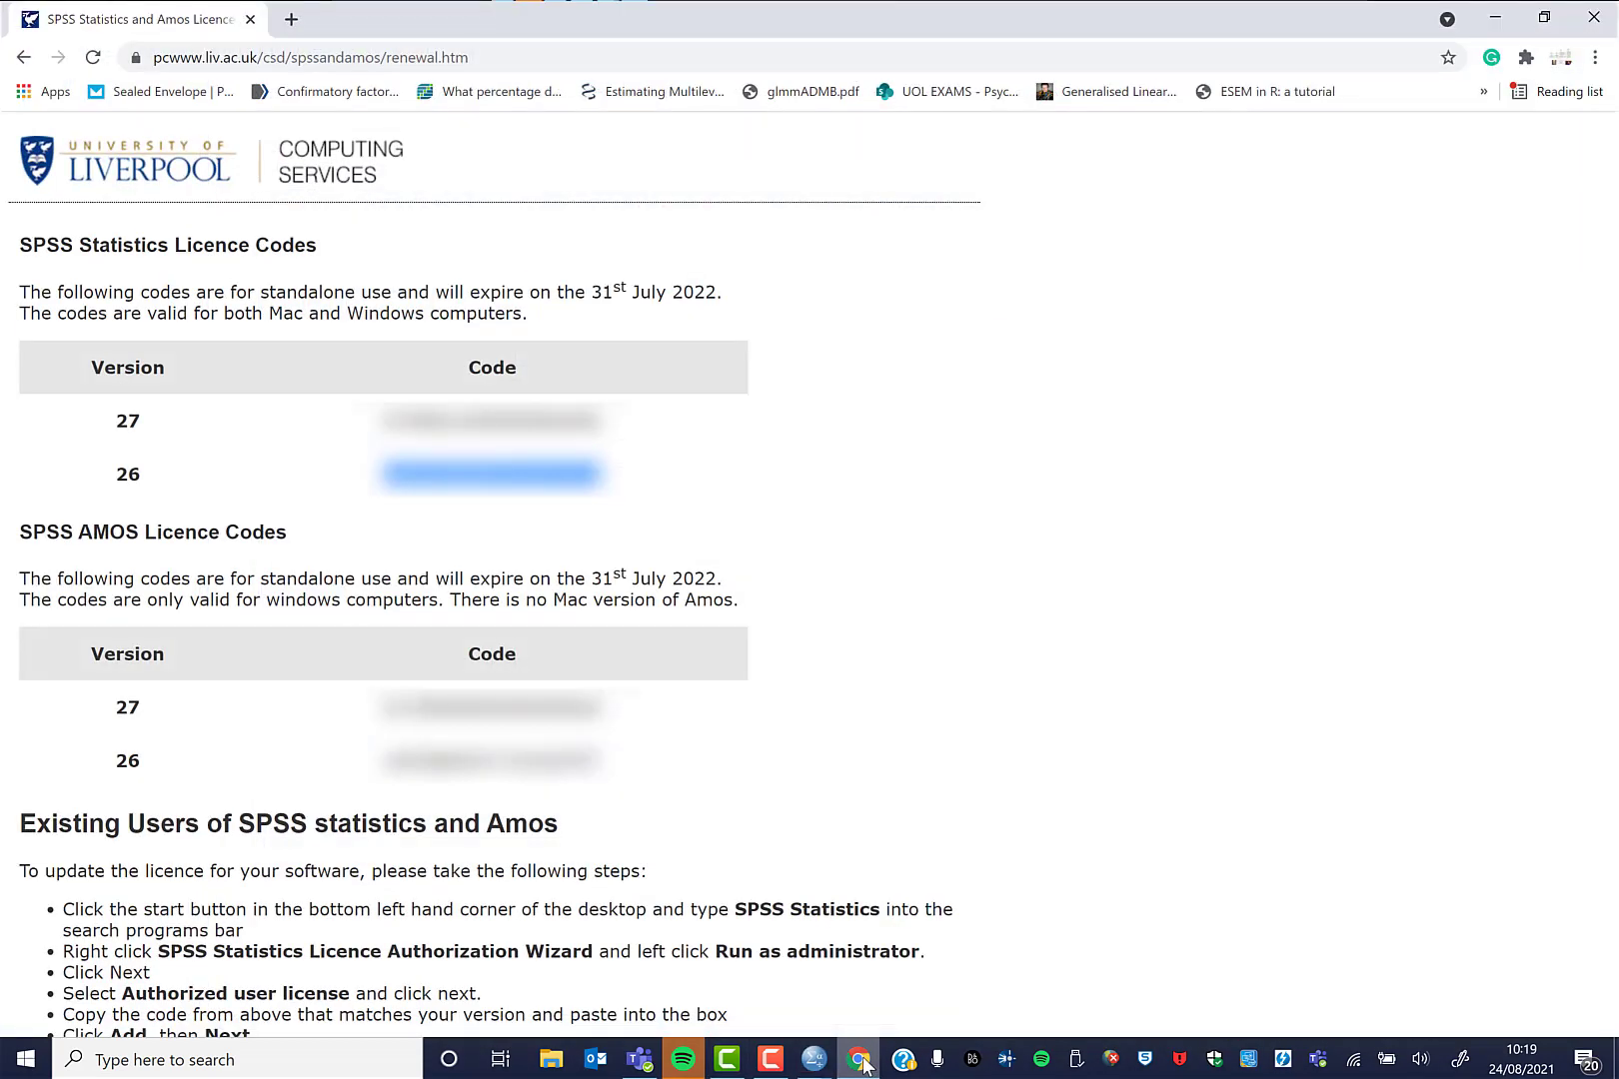